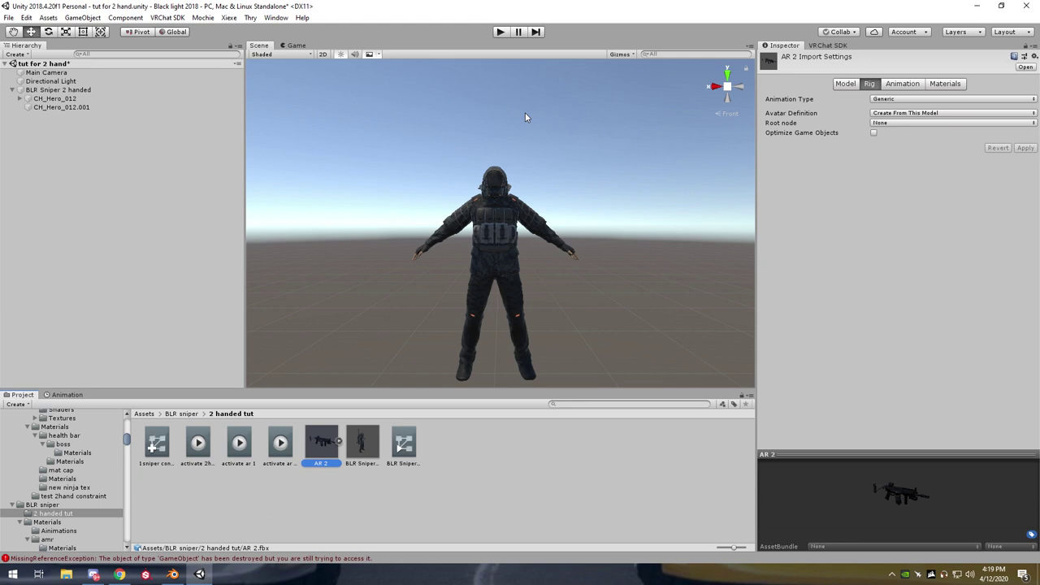
# Add the AR 2 model from the 2 handed tut folder to the scene and frame it from the side
pyautogui.moveTo(321, 446); pyautogui.dragTo(109, 260)
pyautogui.scroll(-10, 624, 118)
pyautogui.click(717, 88)
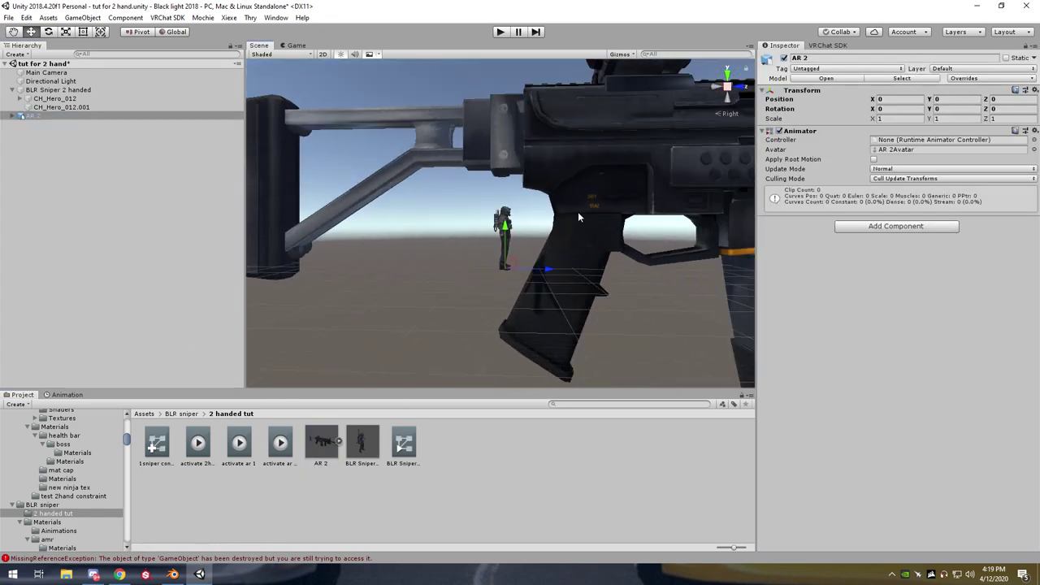
pyautogui.press('f')
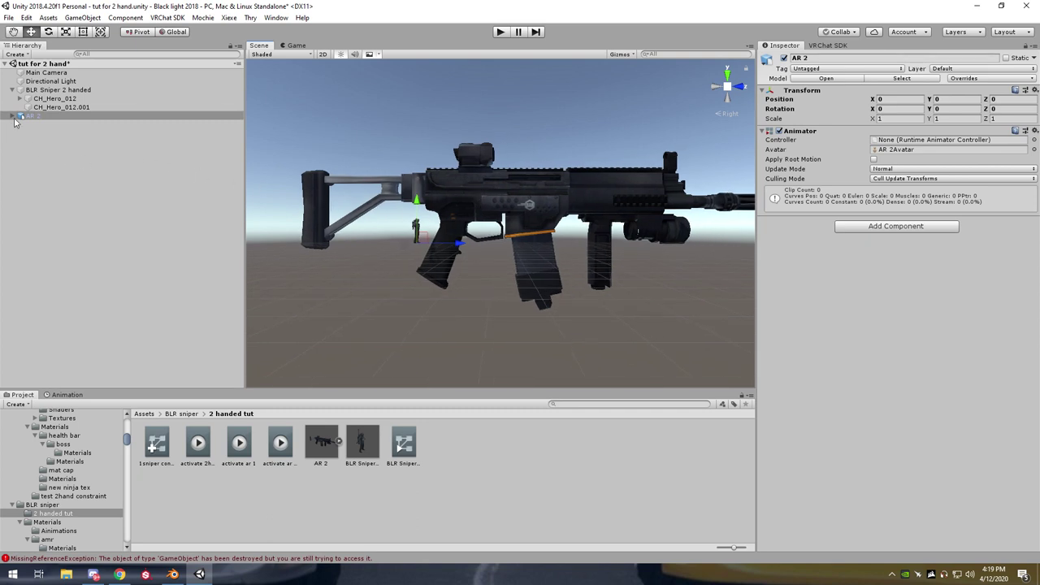
# Expand AR 2, select ar.qc_skeleton, and examine its rotation and pivot position relative to the rifle
pyautogui.click(11, 118)
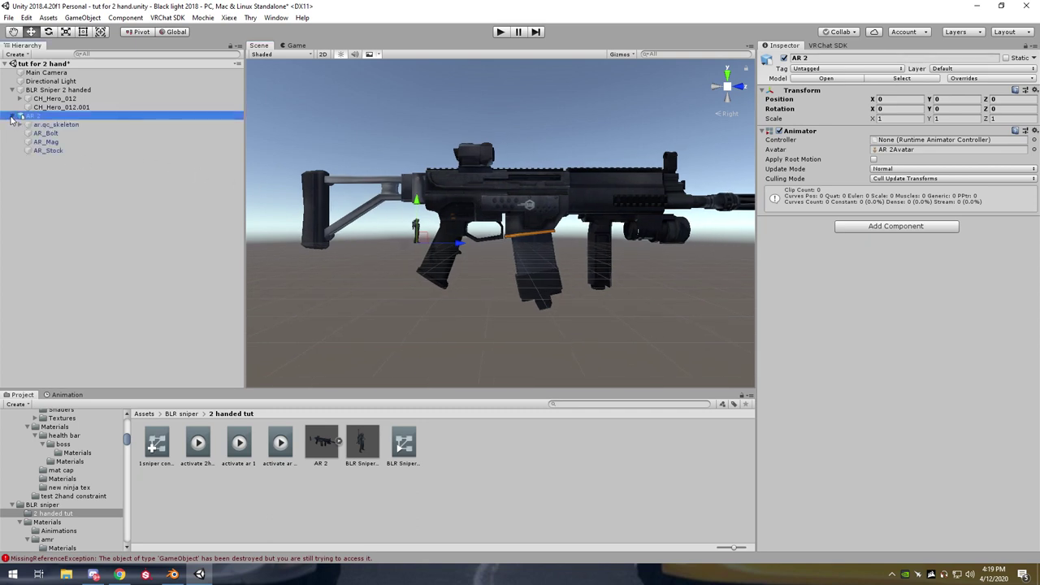
pyautogui.click(62, 125)
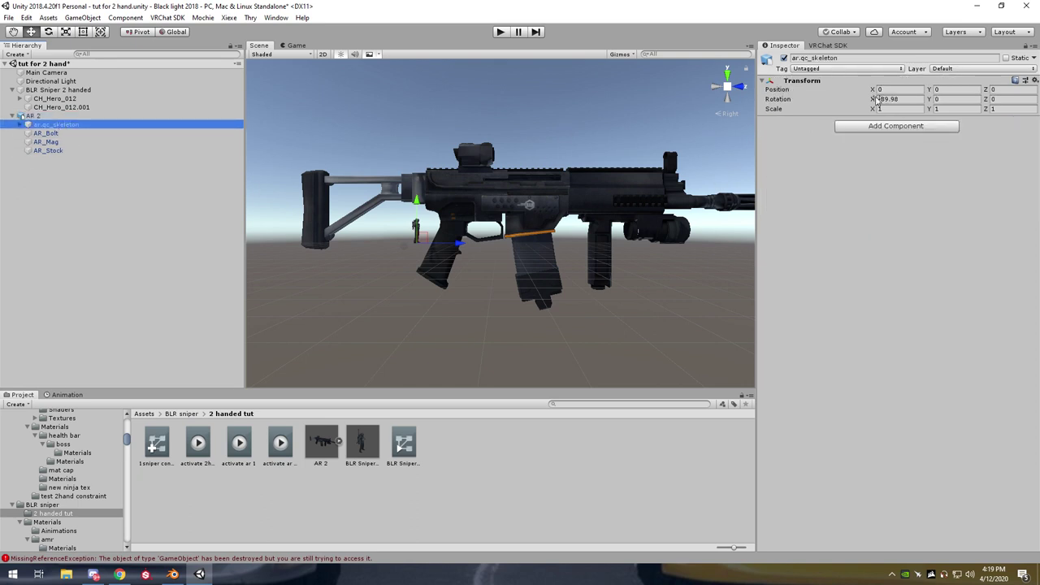
pyautogui.moveTo(489, 242); pyautogui.dragTo(442, 242, button='middle')
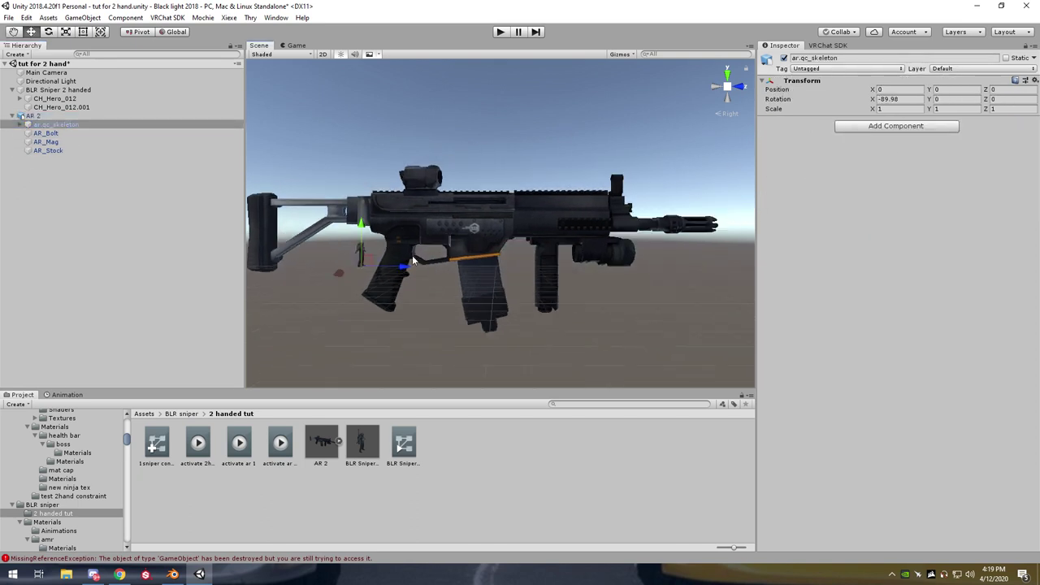
pyautogui.scroll(6, 507, 222)
pyautogui.click(740, 86)
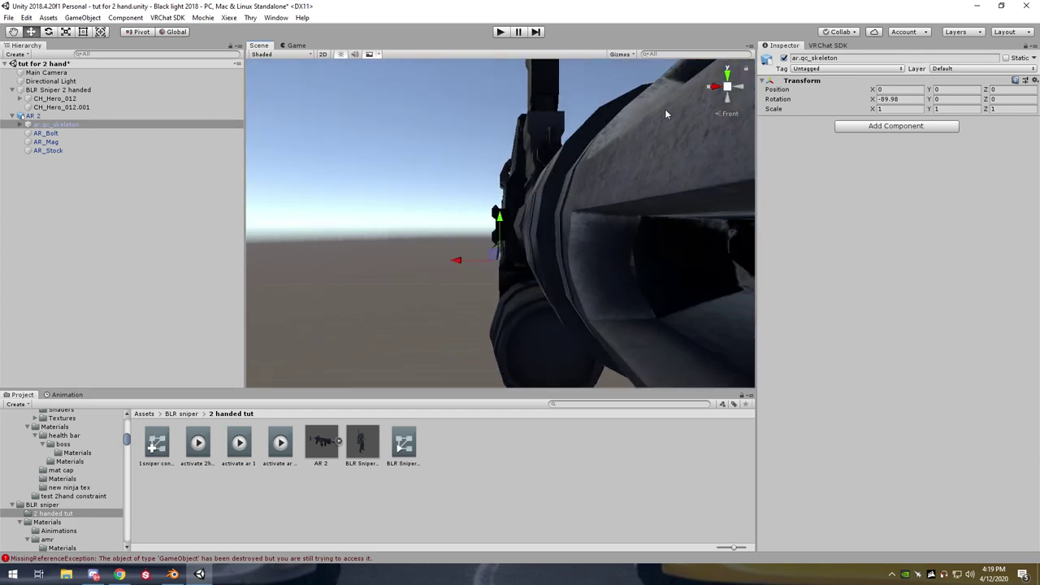
pyautogui.click(712, 87)
pyautogui.moveTo(432, 260); pyautogui.dragTo(479, 242, button='middle')
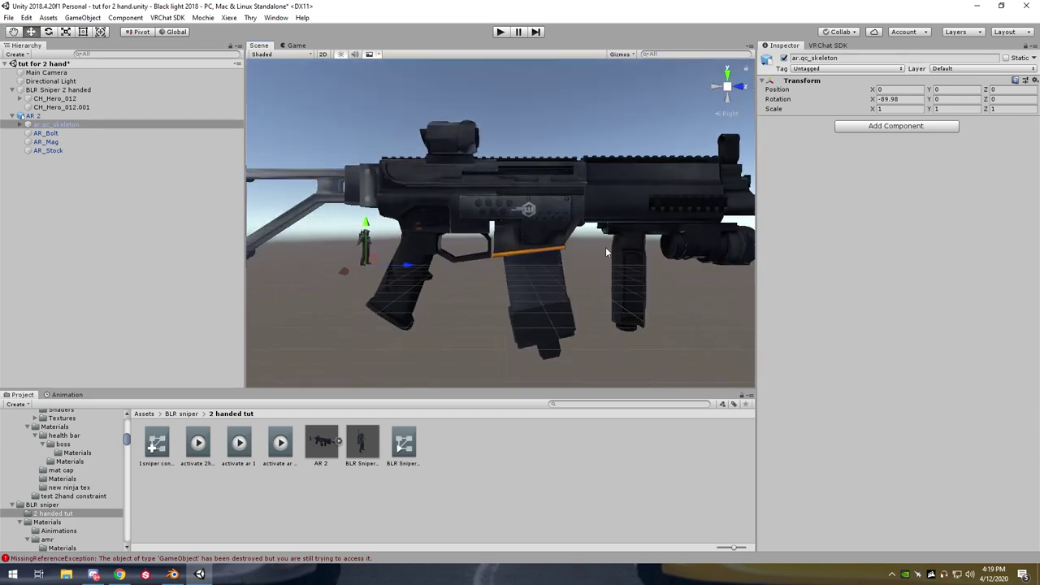
pyautogui.moveTo(436, 269); pyautogui.dragTo(463, 265, button='middle')
pyautogui.click(168, 204)
pyautogui.scroll(-1, 597, 225)
pyautogui.moveTo(608, 224); pyautogui.dragTo(524, 233, button='middle')
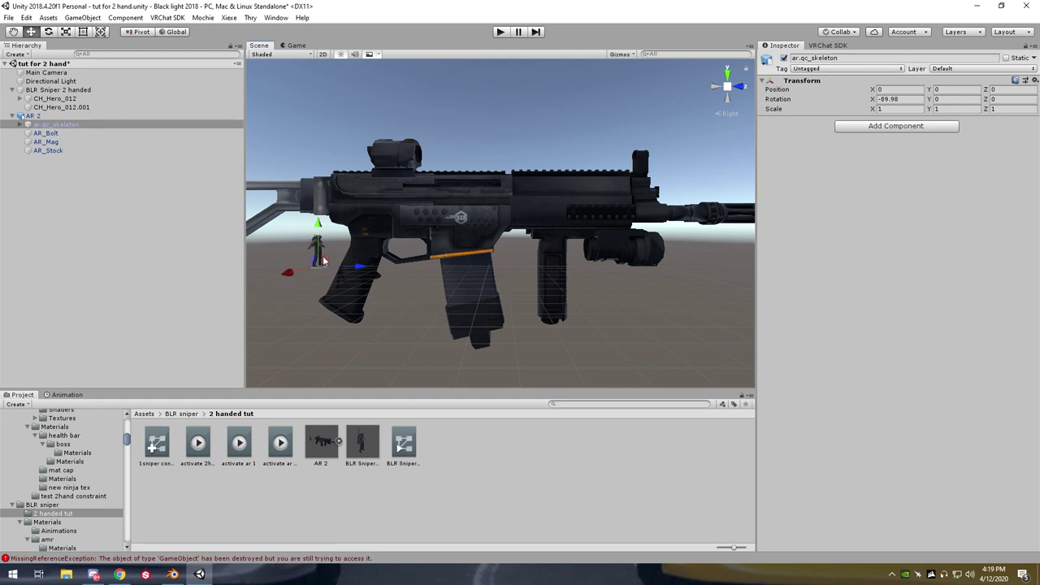
# Switch to Blender, try moving ar.qc_skeleton about 1.255 units along Y, and undo the move
pyautogui.click(172, 575)
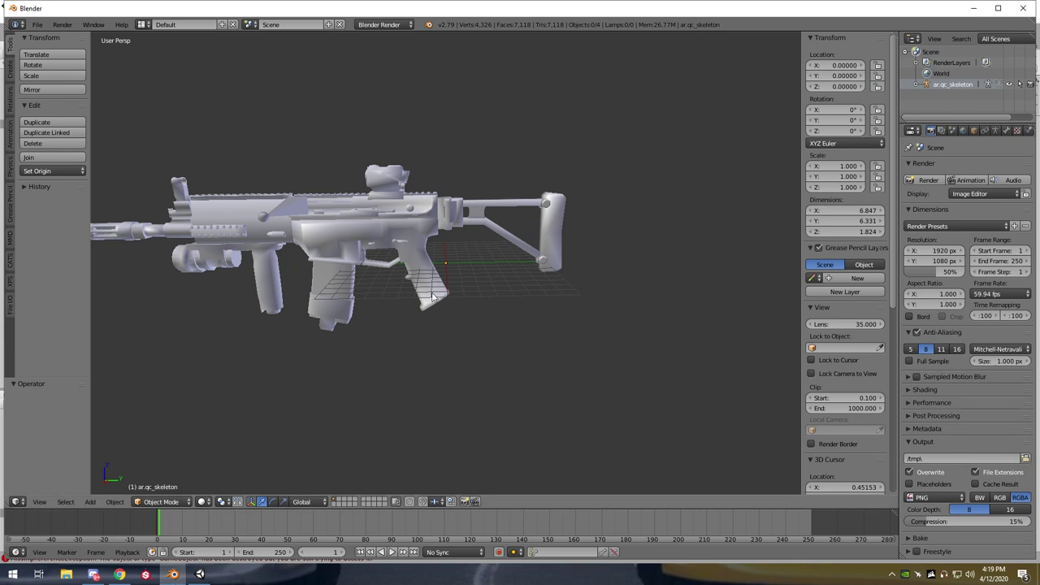
pyautogui.click(949, 84)
pyautogui.moveTo(487, 269)
pyautogui.mouseDown()
pyautogui.moveTo(510, 266)
pyautogui.moveTo(501, 266)
pyautogui.mouseUp()
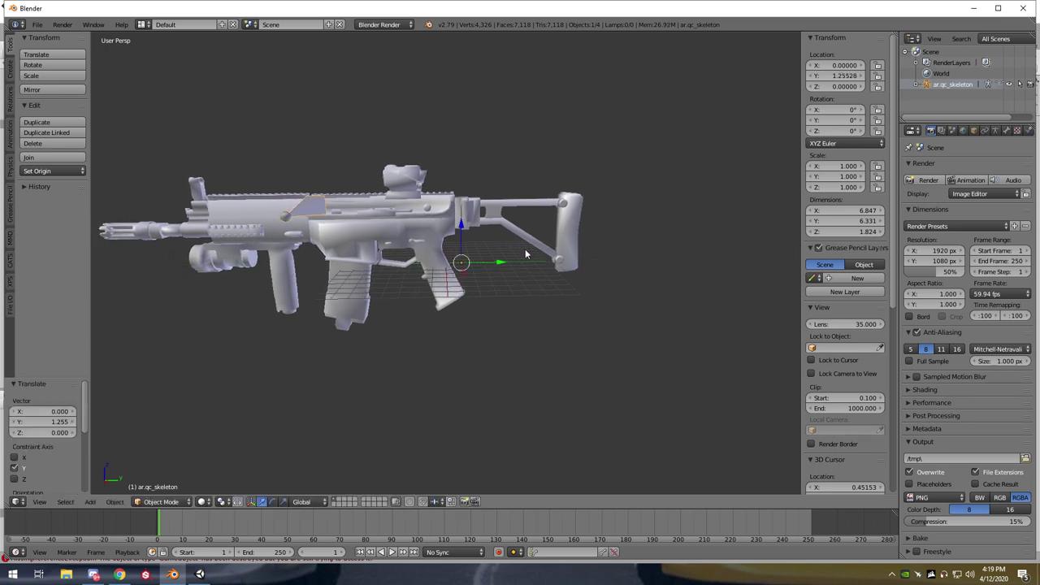
pyautogui.hotkey('ctrl', 'z')
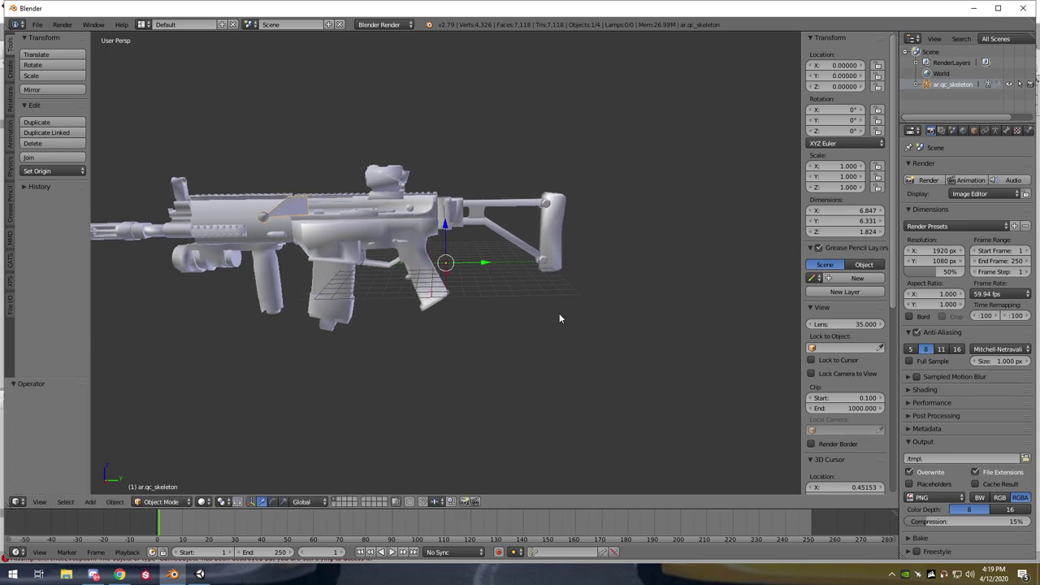
# Switch to Unity, try moving ar.qc_skeleton upward in the scene, and undo the move
pyautogui.click(199, 575)
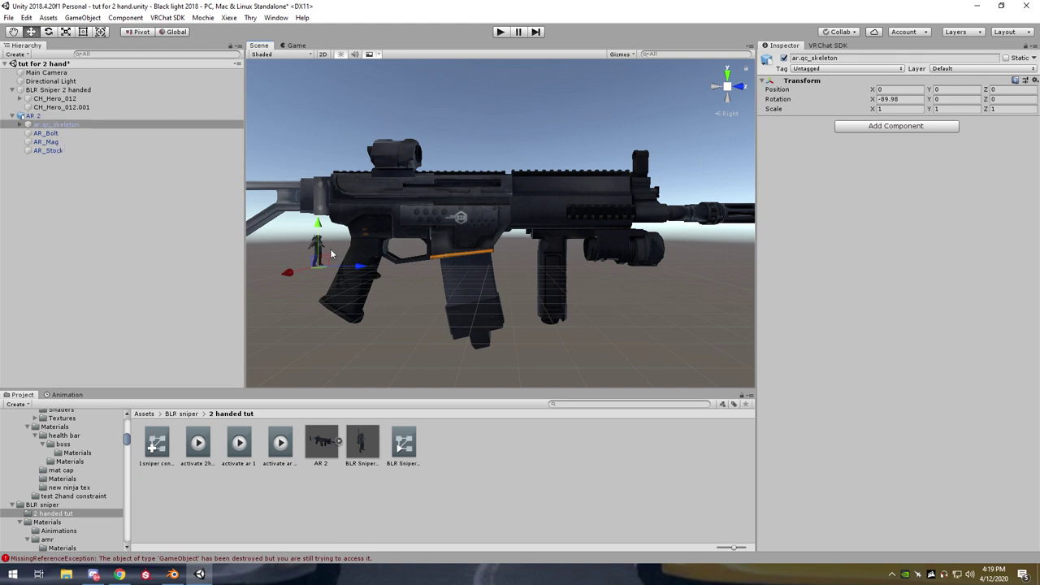
pyautogui.moveTo(317, 224); pyautogui.dragTo(317, 170)
pyautogui.hotkey('ctrl', 'z')
# Switch to Blender, set ar.qc_skeleton's X rotation to 90°, and apply the rotation to the object
pyautogui.click(172, 574)
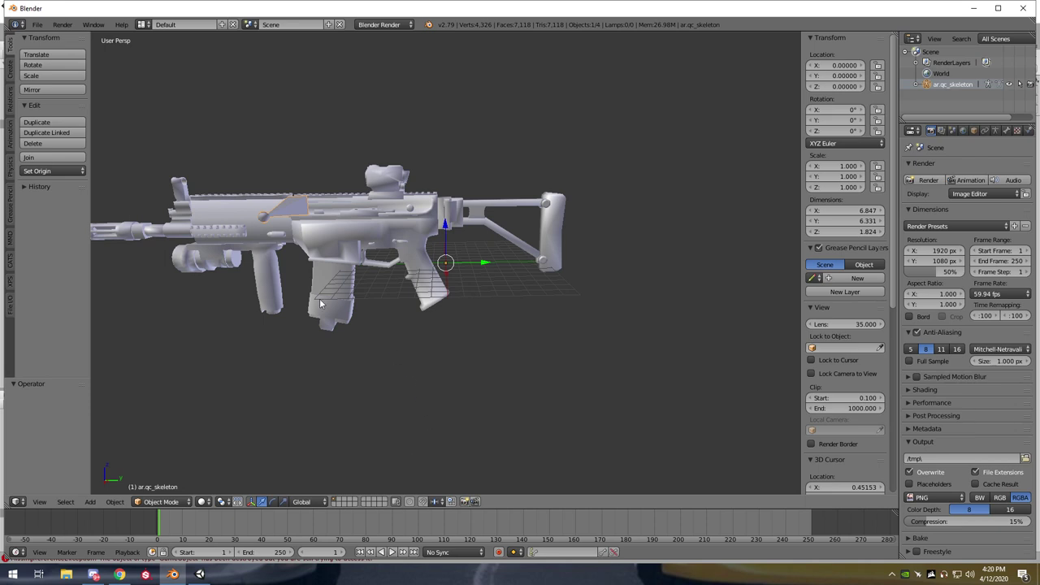
pyautogui.doubleClick(443, 11)
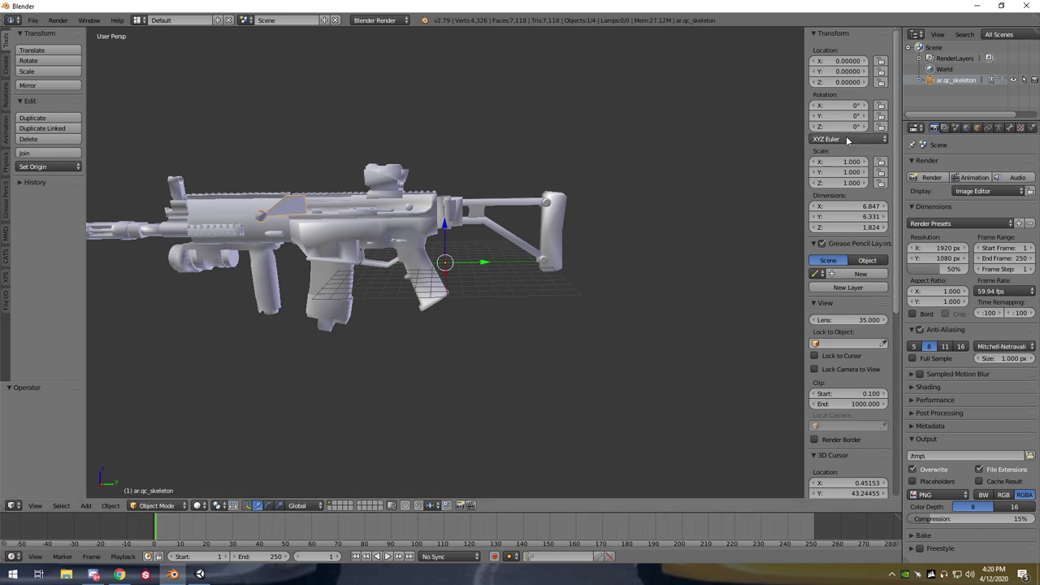
pyautogui.click(844, 105)
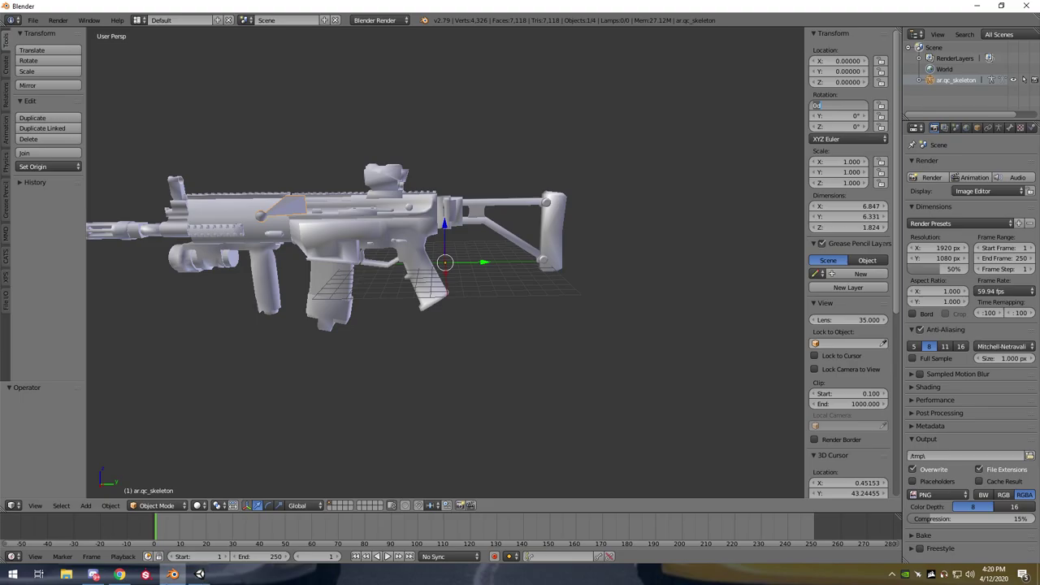
pyautogui.click(199, 575)
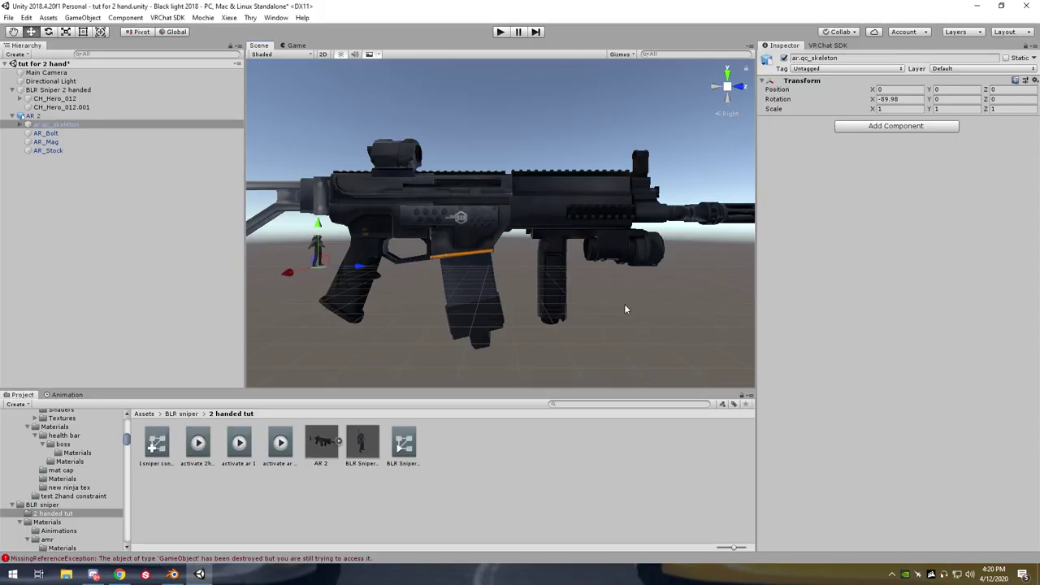
pyautogui.hotkey('alt', 'Tab')
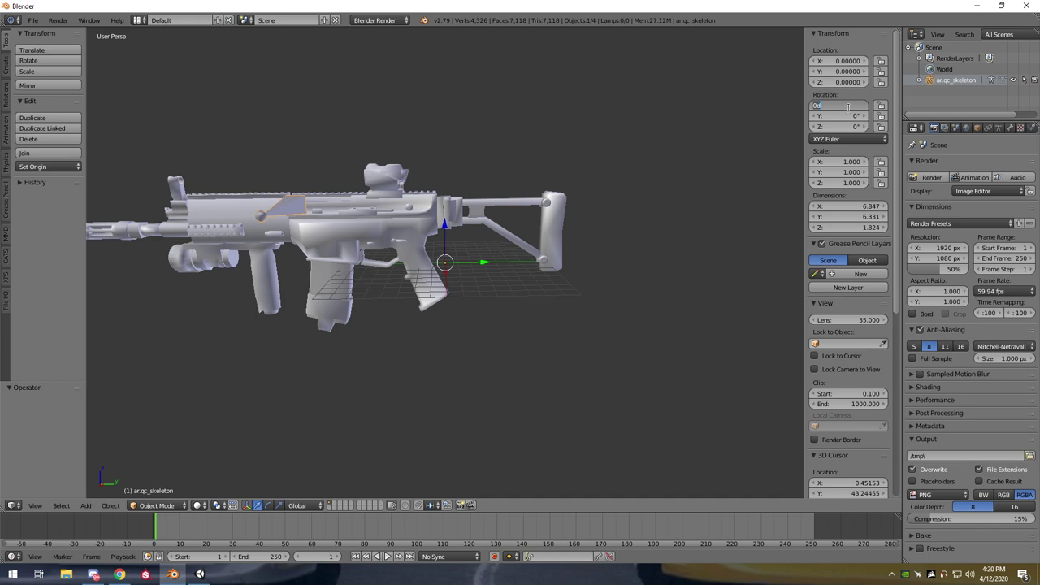
pyautogui.write('90')
pyautogui.press('Return')
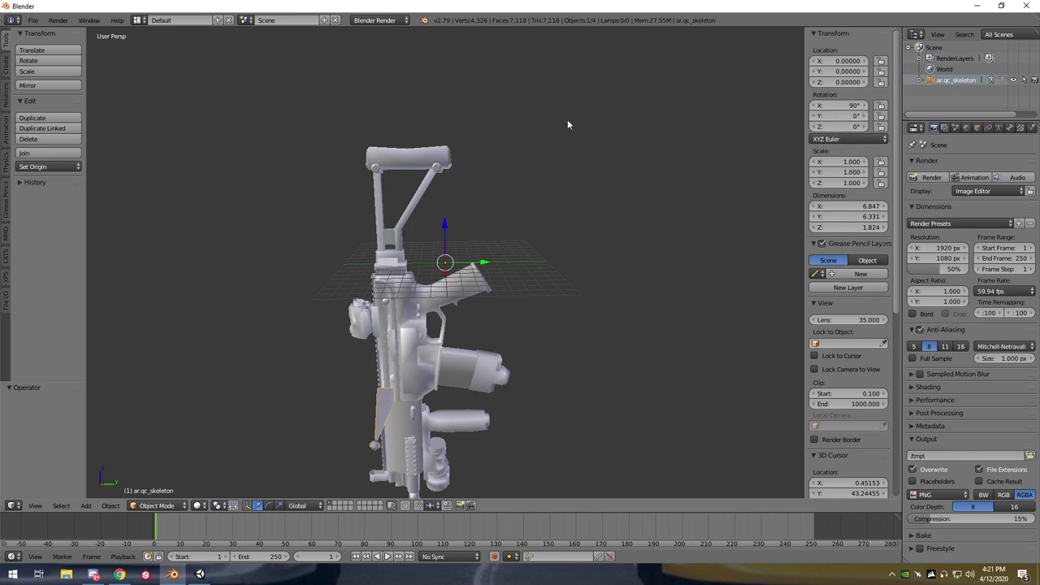
pyautogui.hotkey('ctrl', 'a')
pyautogui.click(530, 120)
# Export the rotated rifle as FBX over AR 2.fbx in the 2 handed tut folder and switch to Unity
pyautogui.click(32, 19)
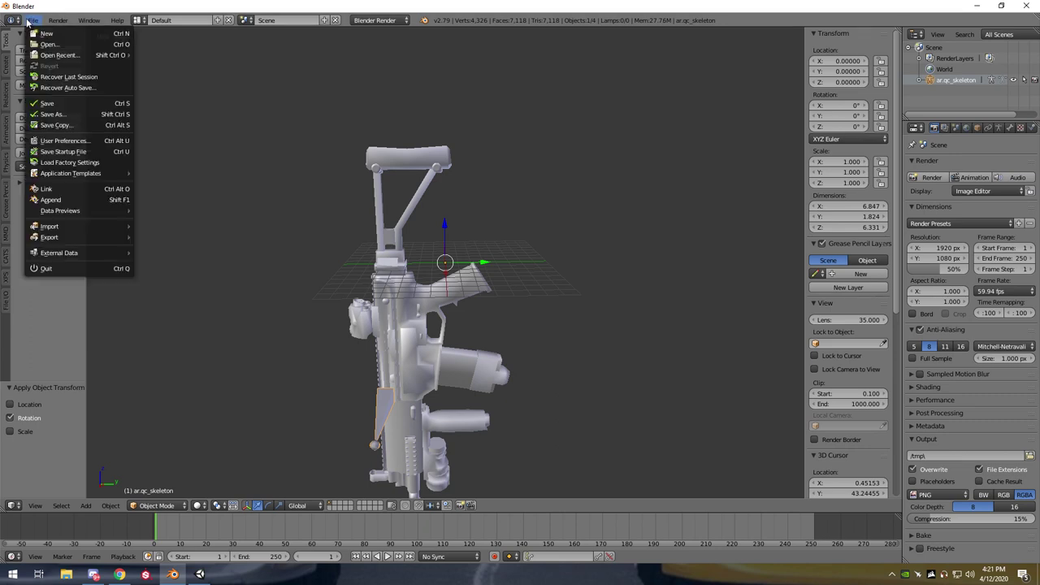
pyautogui.moveTo(65, 237)
pyautogui.click(171, 269)
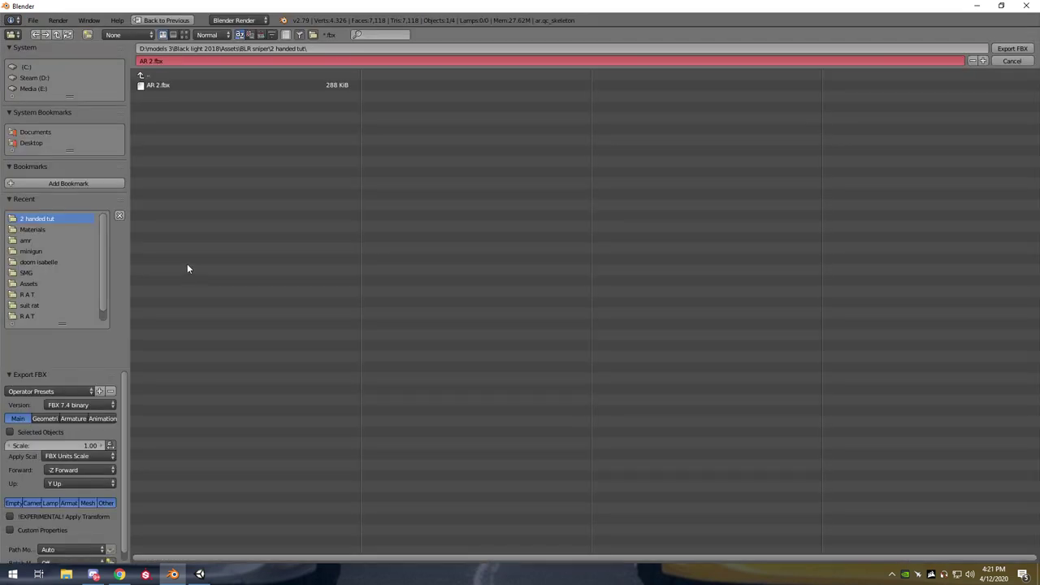
pyautogui.click(169, 86)
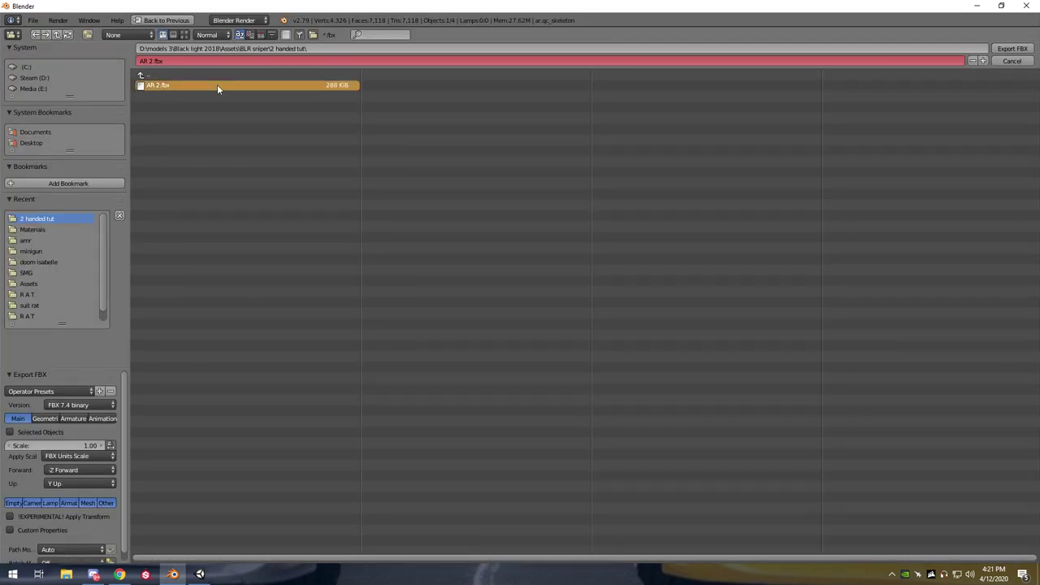
pyautogui.click(1010, 50)
pyautogui.hotkey('alt', 'Tab')
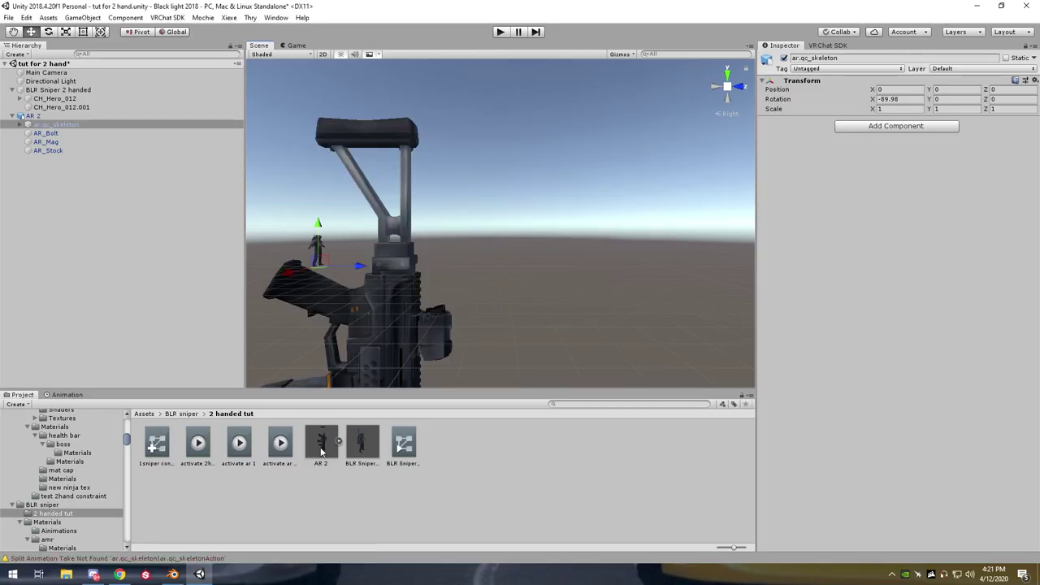
# Return to Blender, rotate ar.qc_skeleton a second time by 90° on X, and apply the rotation
pyautogui.click(168, 580)
pyautogui.click(849, 104)
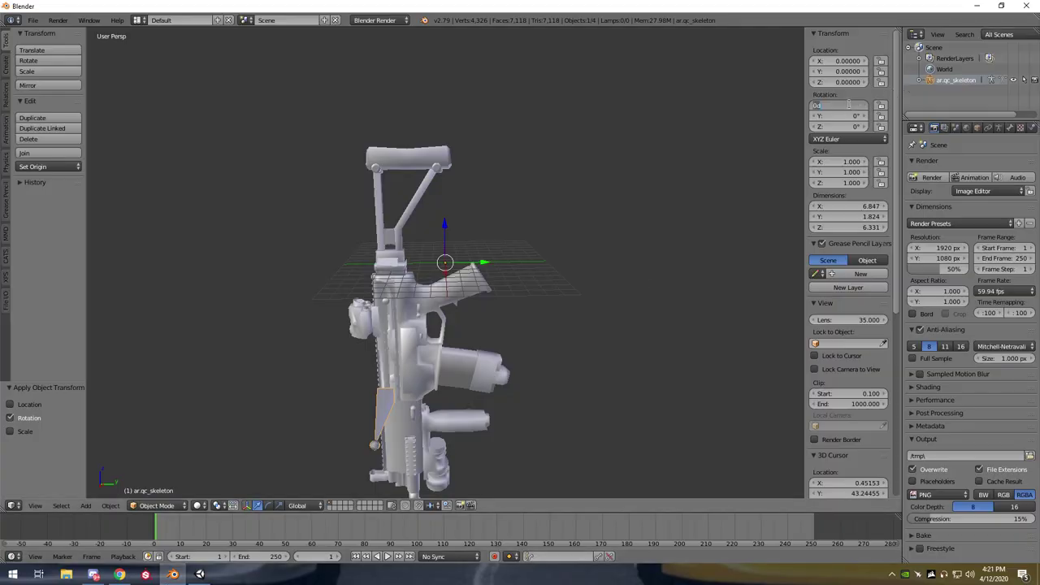
pyautogui.write('90')
pyautogui.press('Return')
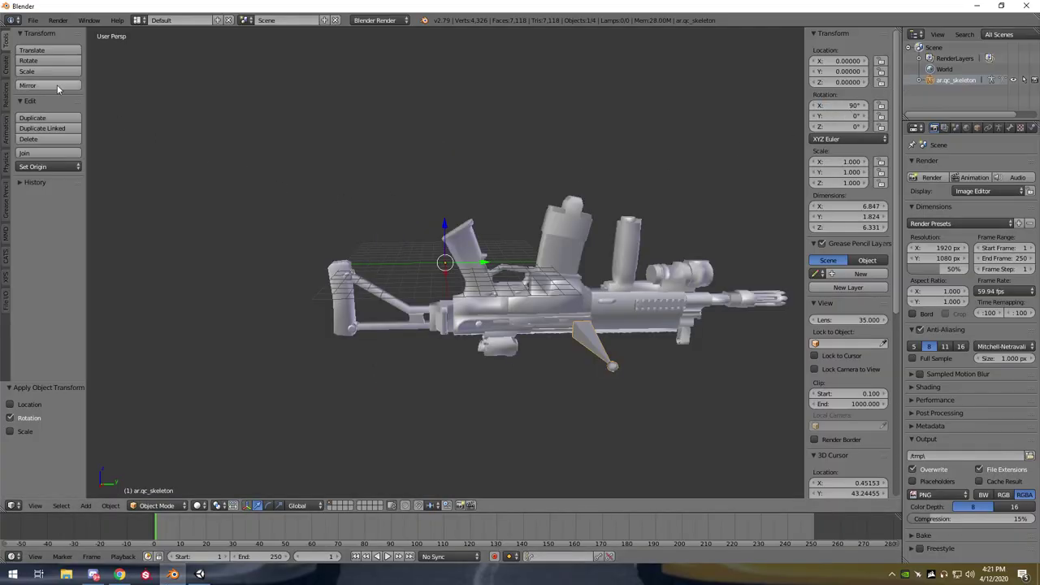
pyautogui.hotkey('ctrl', 'a')
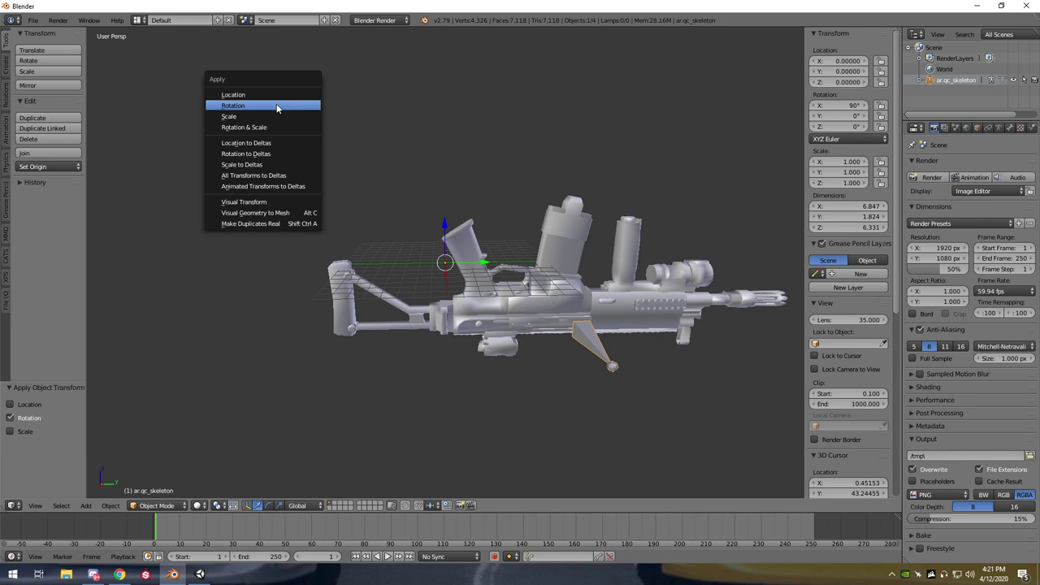
pyautogui.click(279, 105)
# Export the rifle again as FBX, overwriting AR 2.fbx, and switch to Unity to check its orientation
pyautogui.click(38, 22)
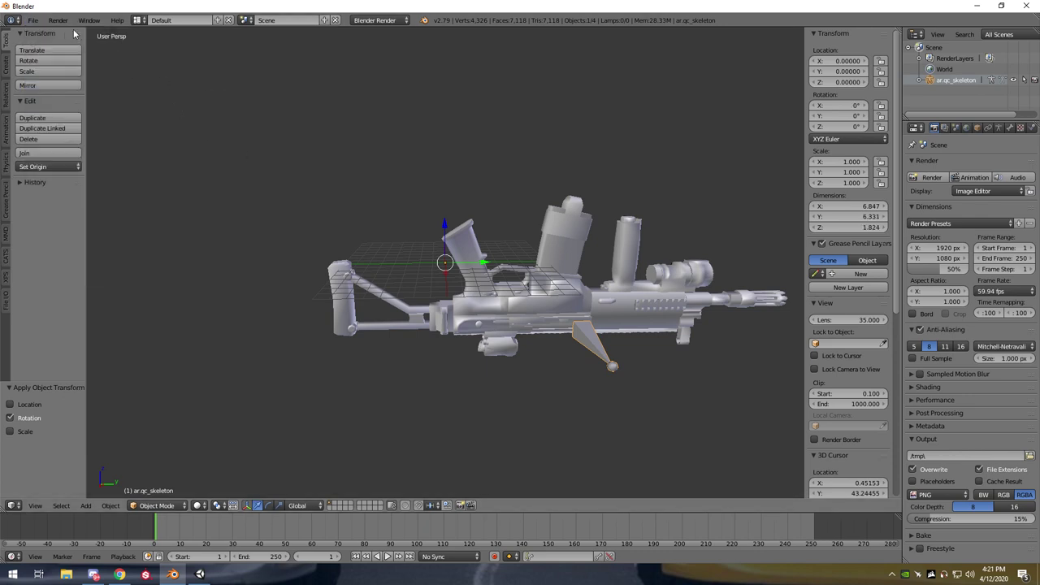
pyautogui.click(37, 22)
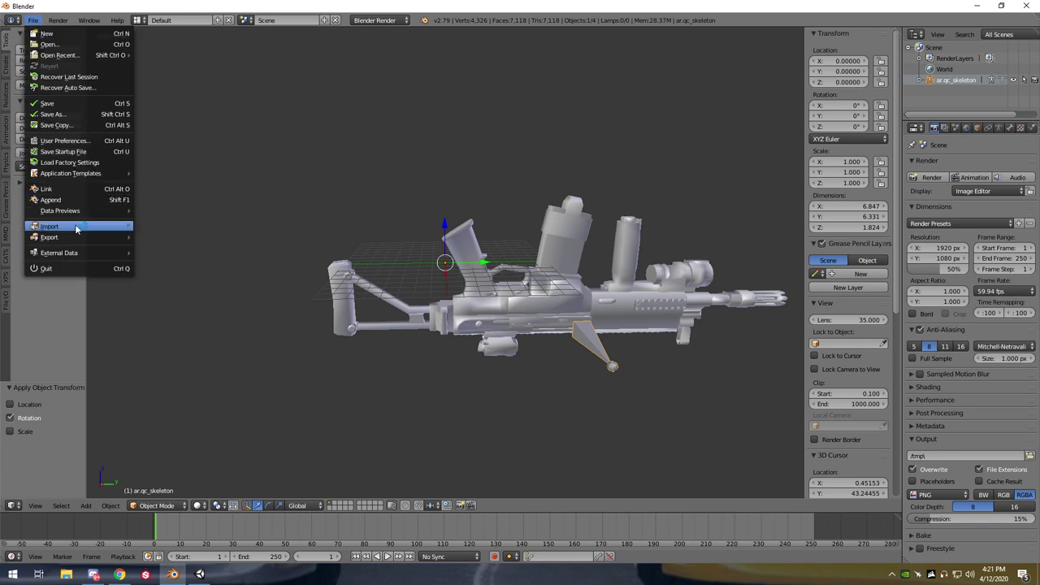
pyautogui.moveTo(73, 228)
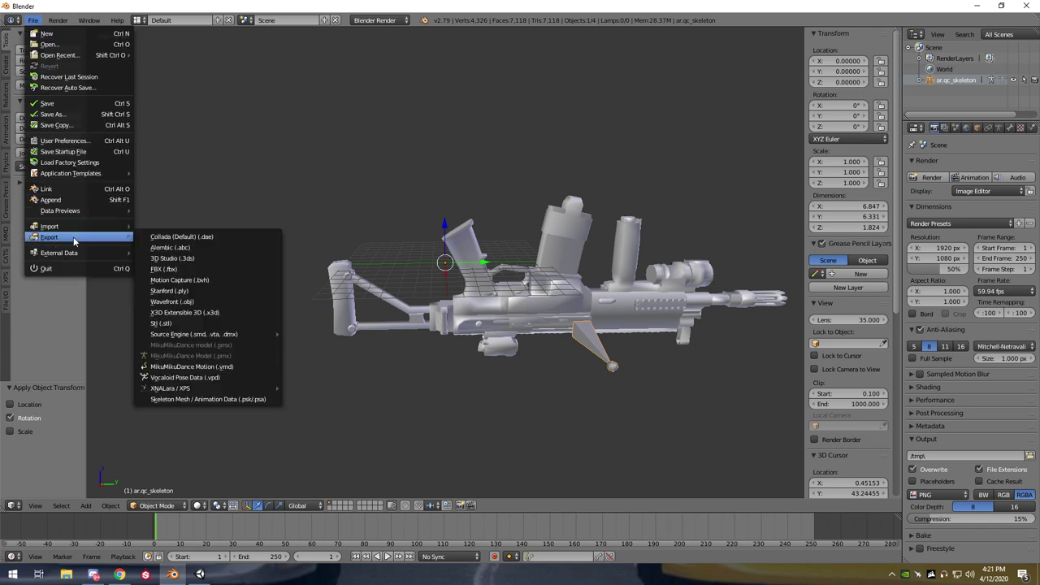
pyautogui.click(184, 269)
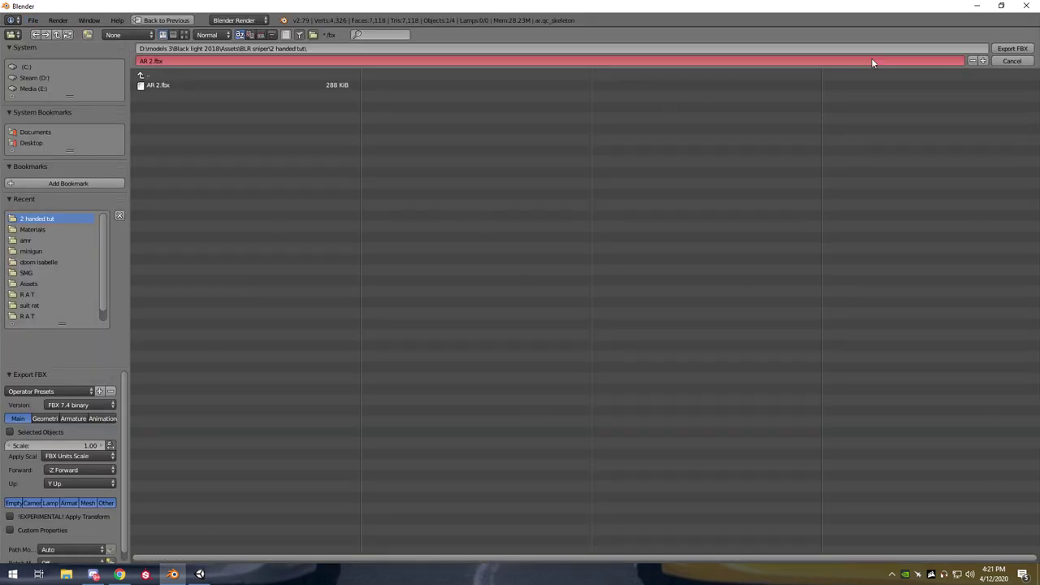
pyautogui.click(1013, 49)
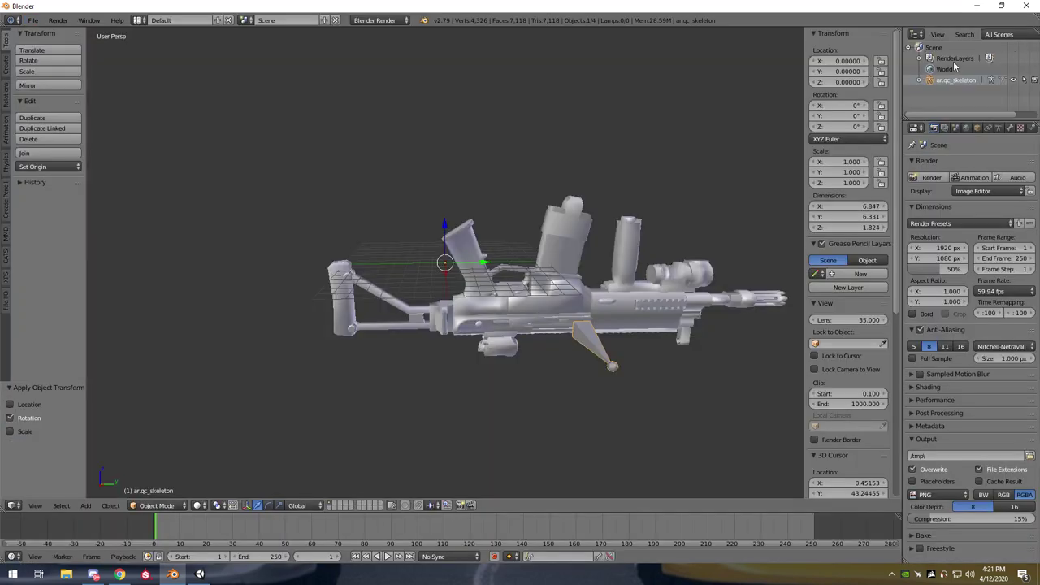
pyautogui.click(201, 574)
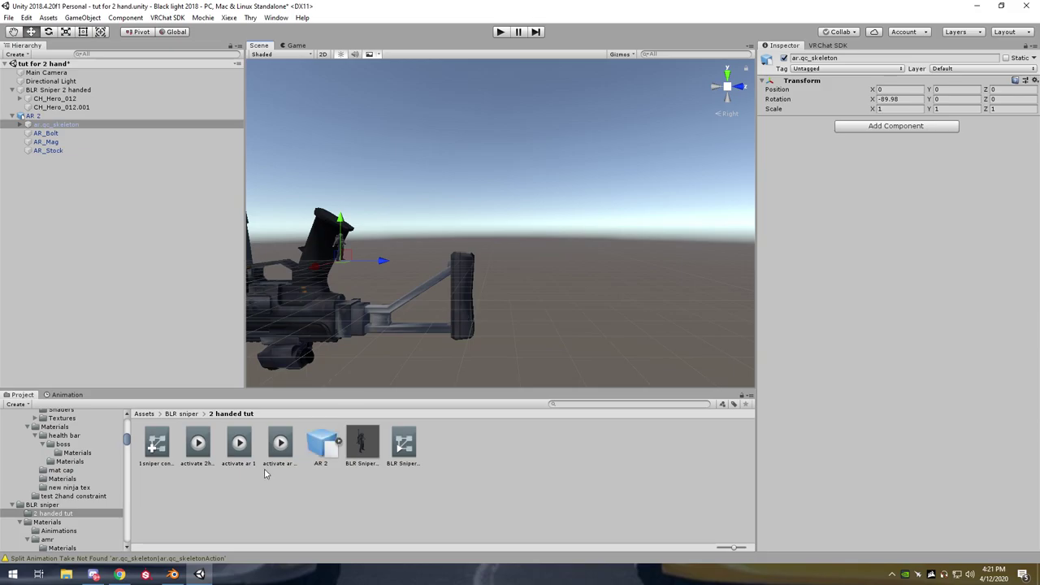
# Return to Blender, rotate ar.qc_skeleton a third time by 90° on X, and apply the rotation
pyautogui.click(173, 575)
pyautogui.click(854, 105)
pyautogui.write('90')
pyautogui.press('Return')
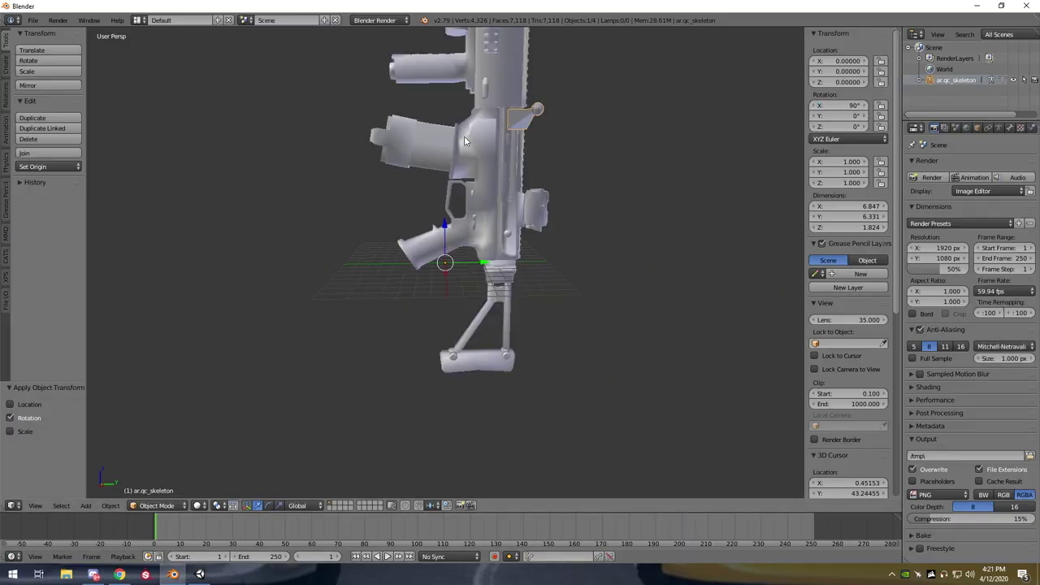
pyautogui.hotkey('ctrl', 'a')
pyautogui.click(441, 137)
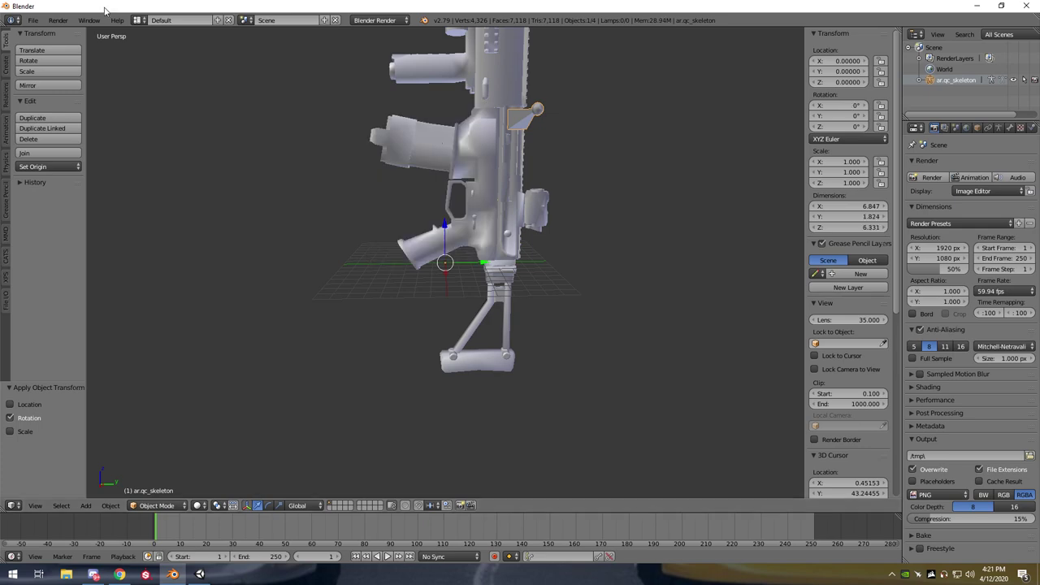
# Re-export the rifle with its third rotation as FBX over AR 2.fbx and go back to Unity
pyautogui.click(33, 19)
pyautogui.moveTo(69, 238)
pyautogui.click(163, 269)
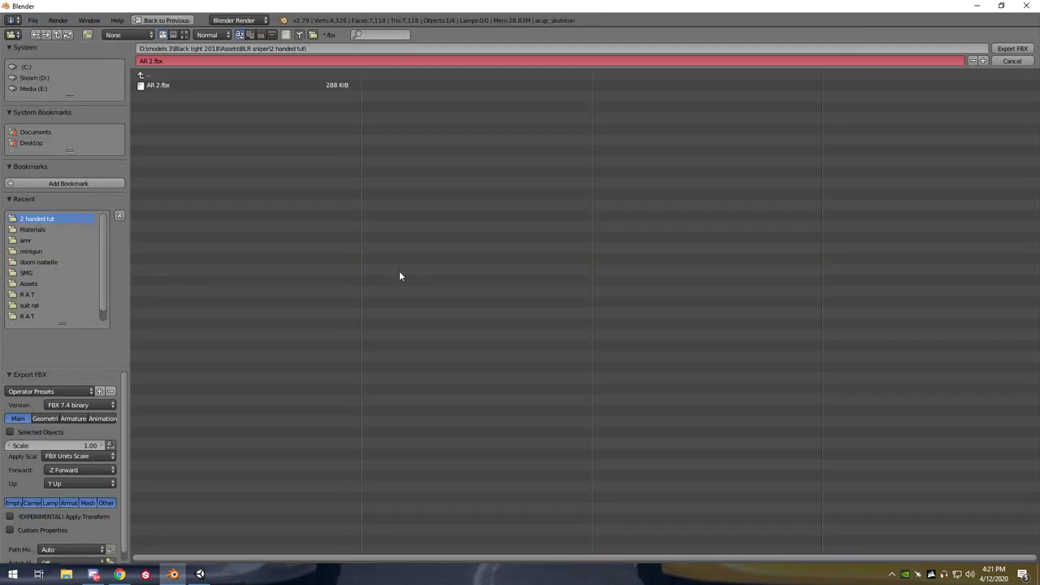
pyautogui.click(200, 575)
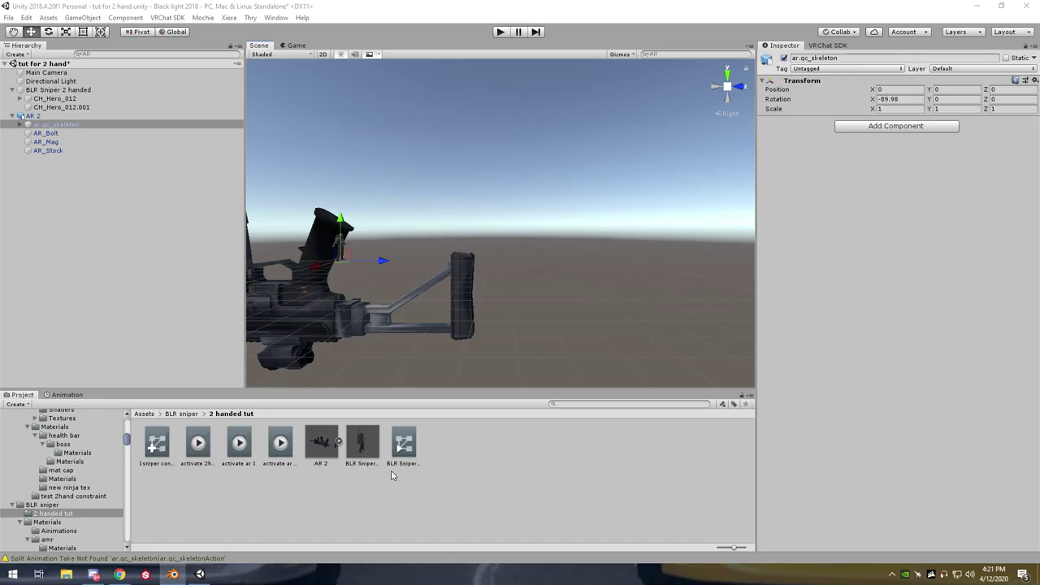
# Return to Blender and set the X rotation of ar.qc_skeleton to 90°
pyautogui.moveTo(343, 134); pyautogui.dragTo(400, 186, button='middle')
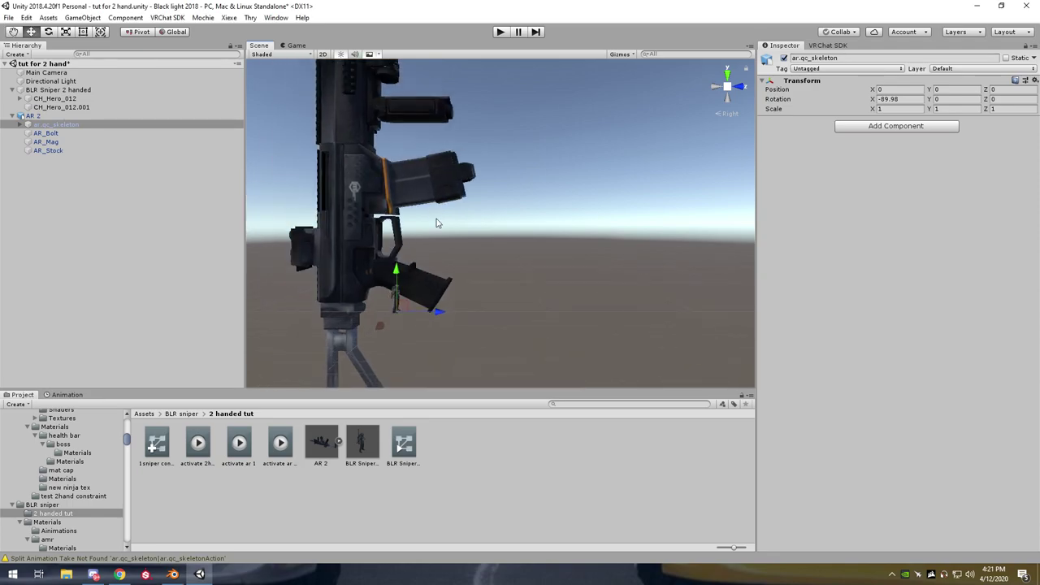
pyautogui.click(173, 575)
pyautogui.click(850, 105)
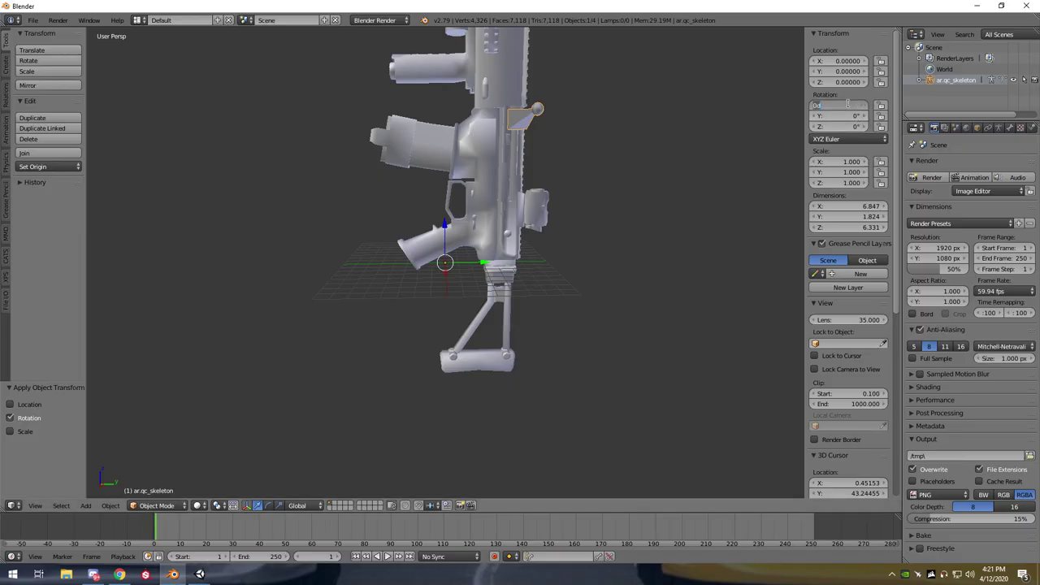
pyautogui.press('Return')
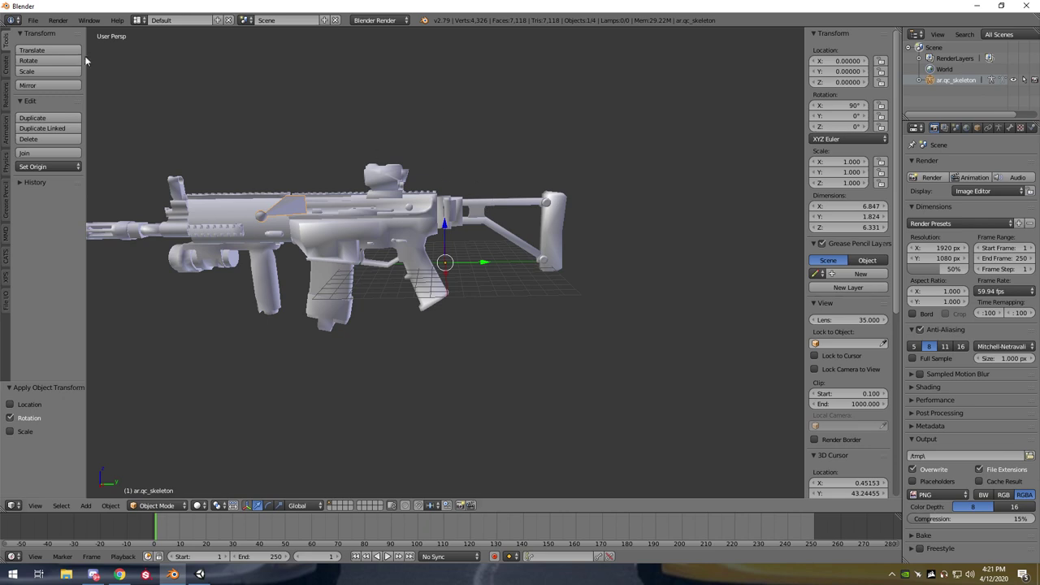
# Export the rifle as FBX over AR 2.fbx with FBX Units Scale scaling, check the armature options, and switch to Unity
pyautogui.click(32, 19)
pyautogui.moveTo(51, 231)
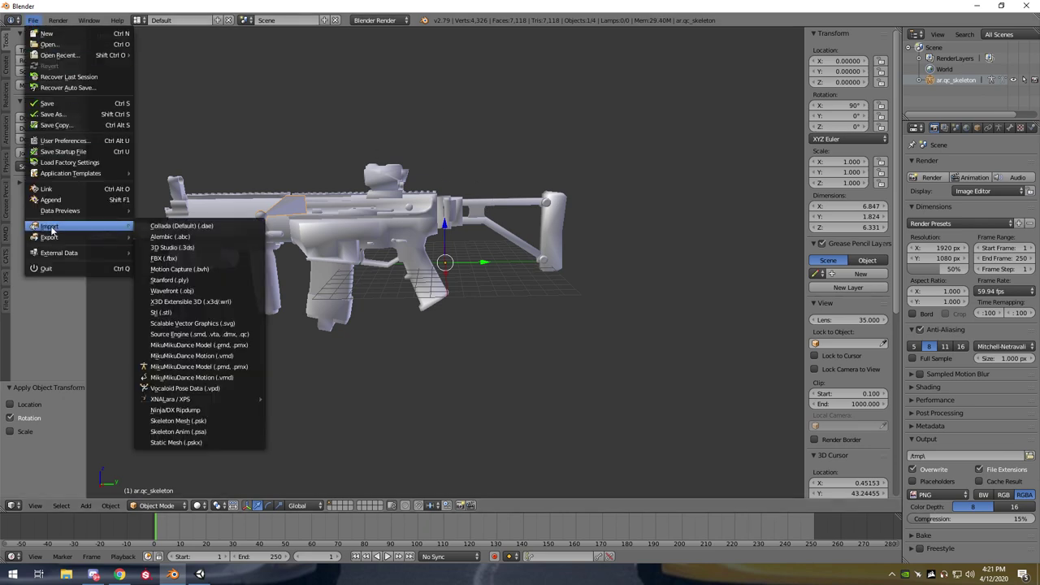
pyautogui.click(169, 269)
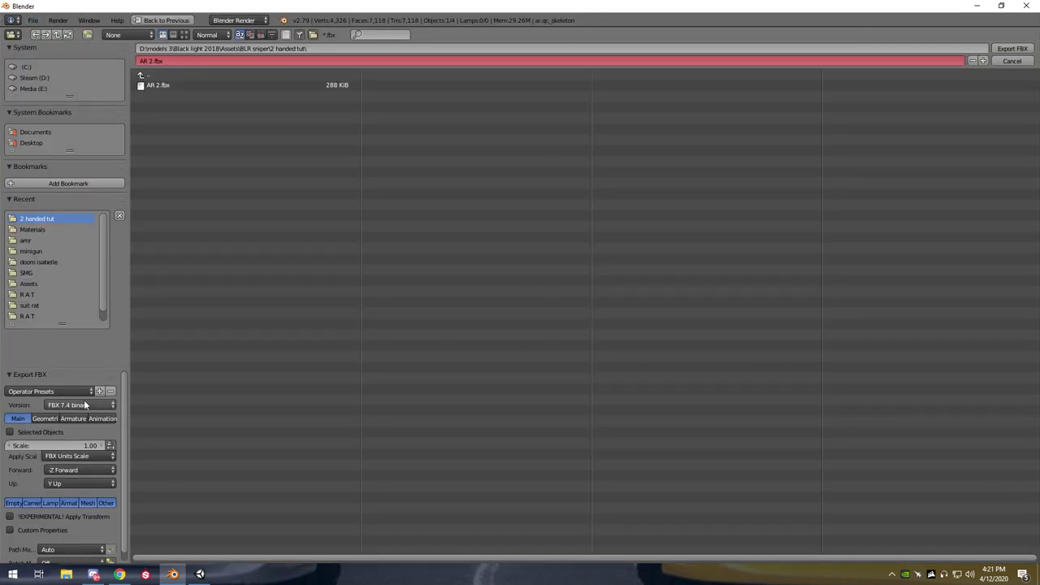
pyautogui.click(73, 456)
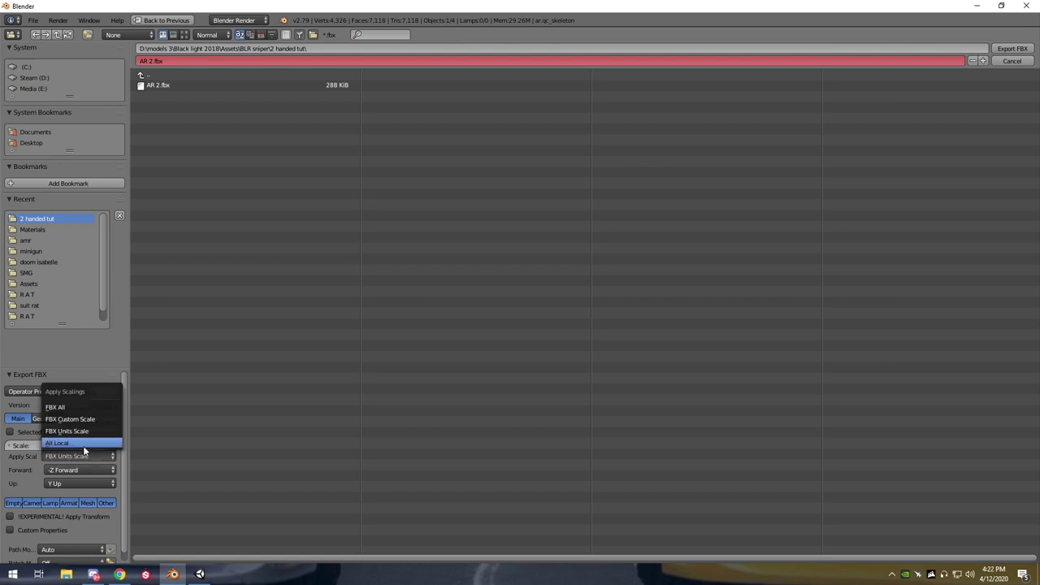
pyautogui.click(78, 431)
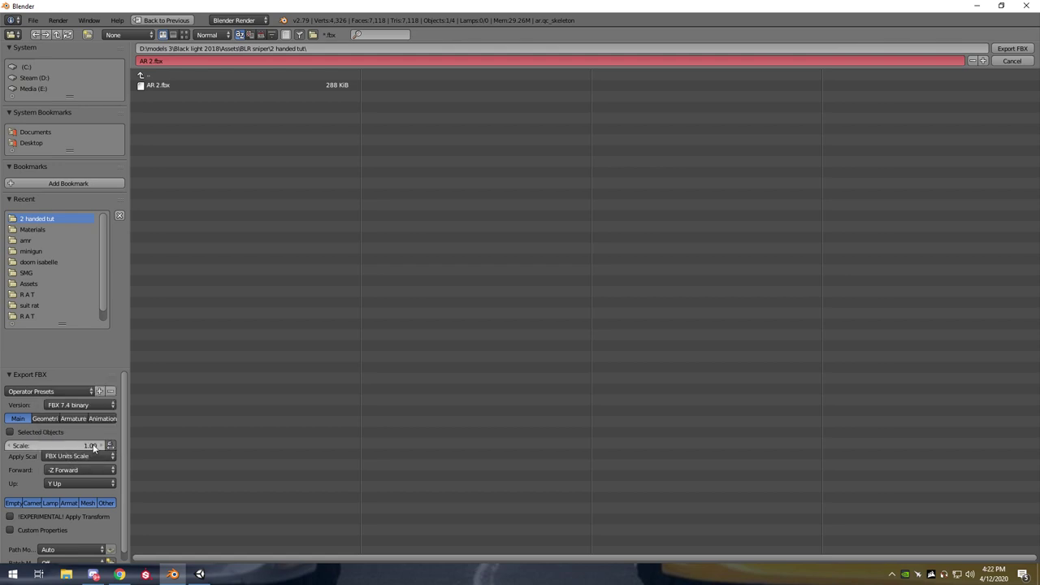
pyautogui.click(75, 419)
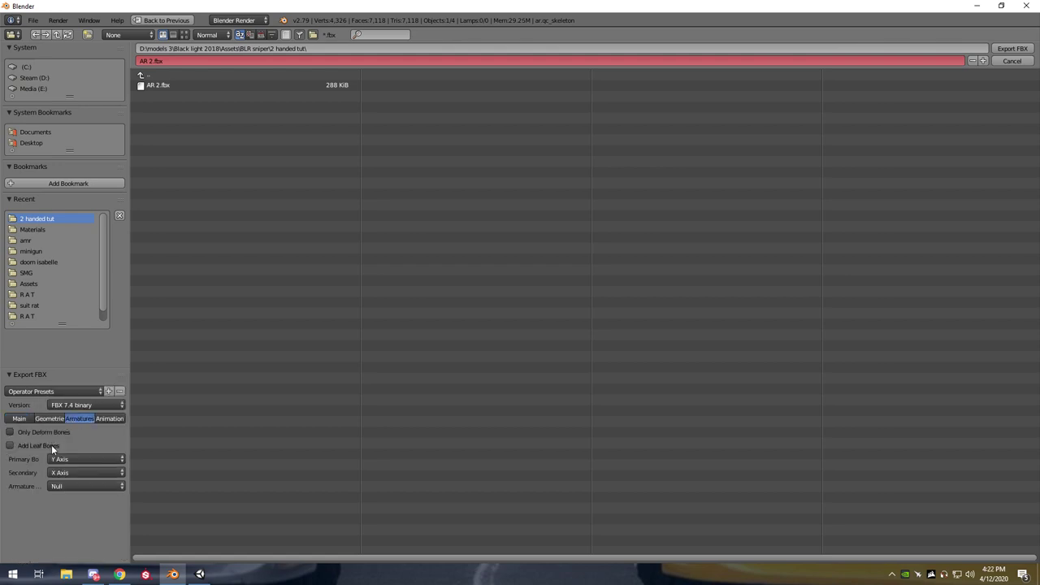
pyautogui.click(1012, 47)
pyautogui.click(200, 575)
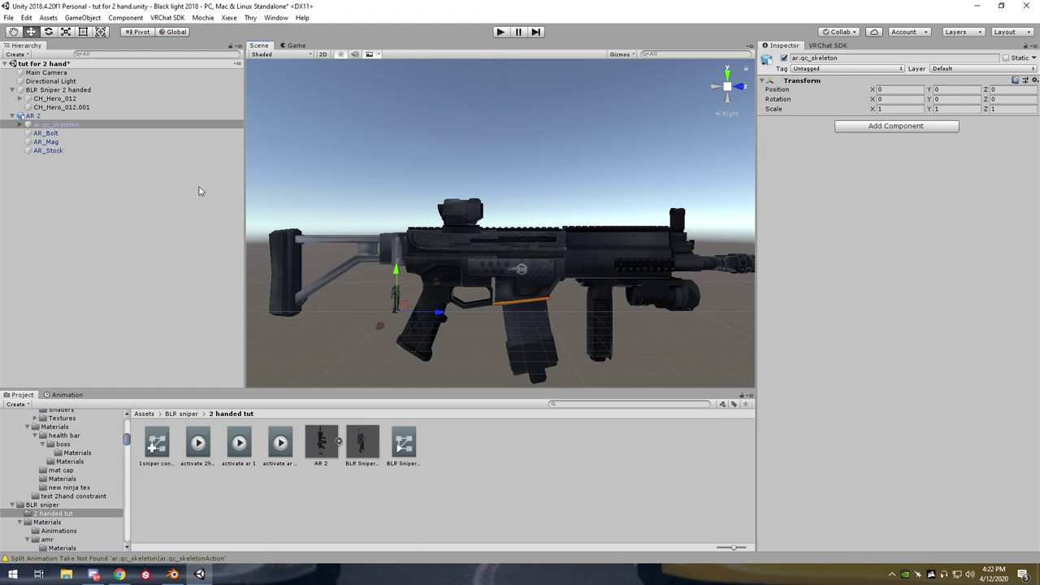
# Inspect the ar.qc_skeleton armature and its child objects inside the AR 2 prefab instance
pyautogui.click(20, 125)
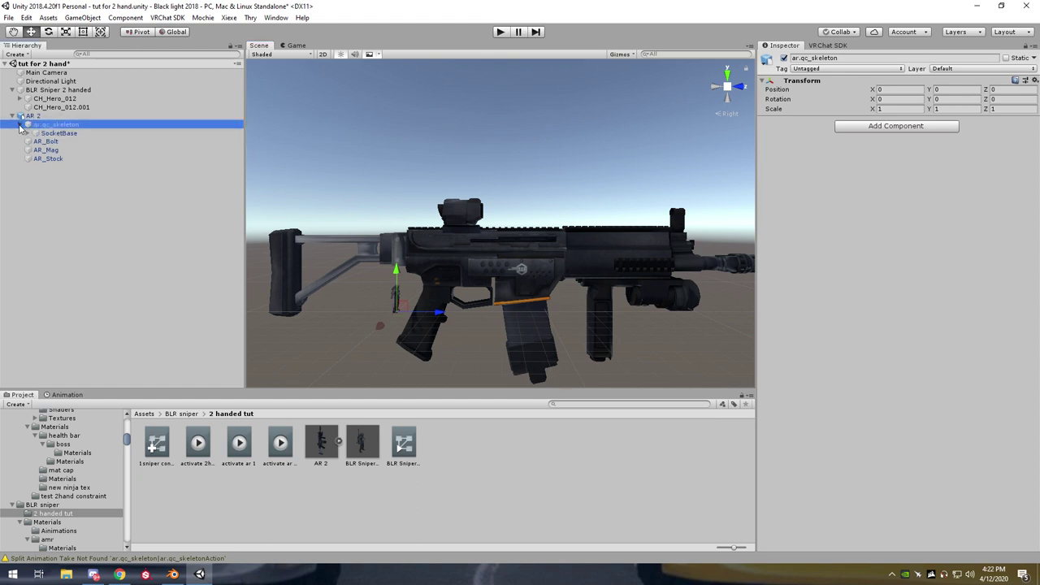
pyautogui.click(21, 124)
pyautogui.click(21, 124)
pyautogui.click(21, 124)
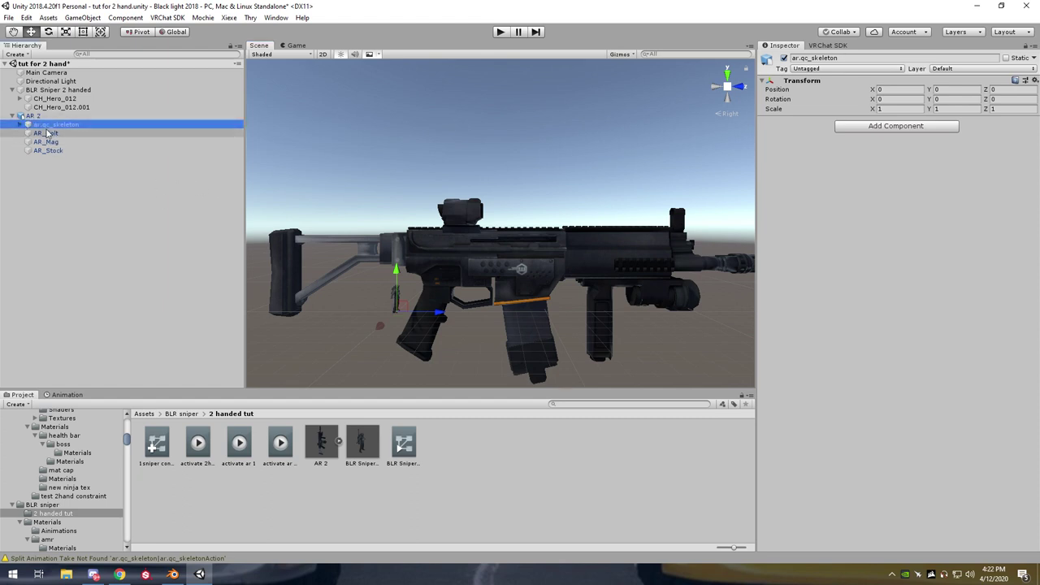
pyautogui.click(20, 125)
pyautogui.click(20, 125)
pyautogui.moveTo(24, 152); pyautogui.dragTo(47, 126)
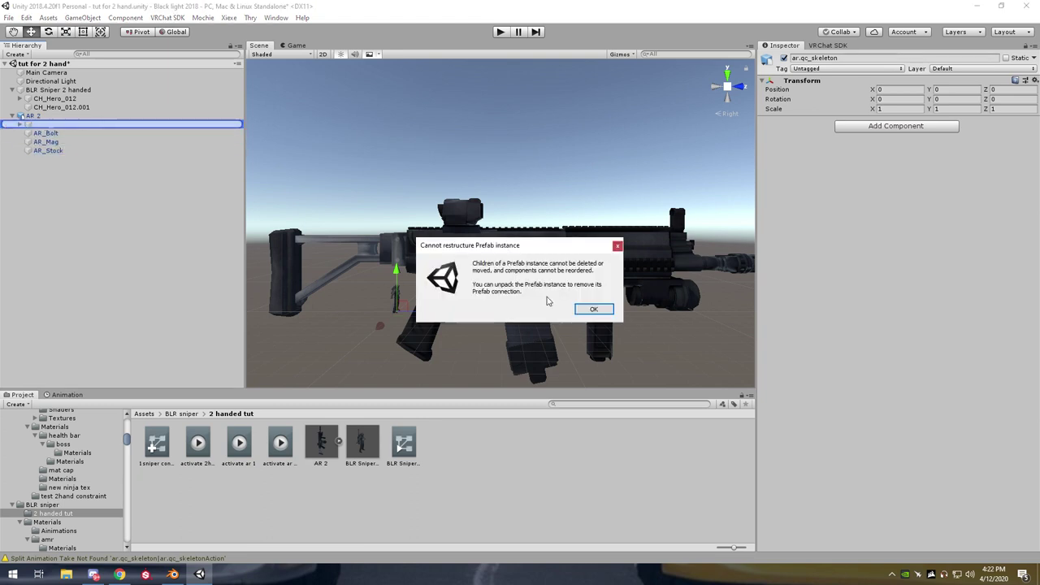
pyautogui.click(594, 308)
# Collapse AR 2 in the hierarchy and create two empty GameObjects at the scene's top level
pyautogui.click(13, 117)
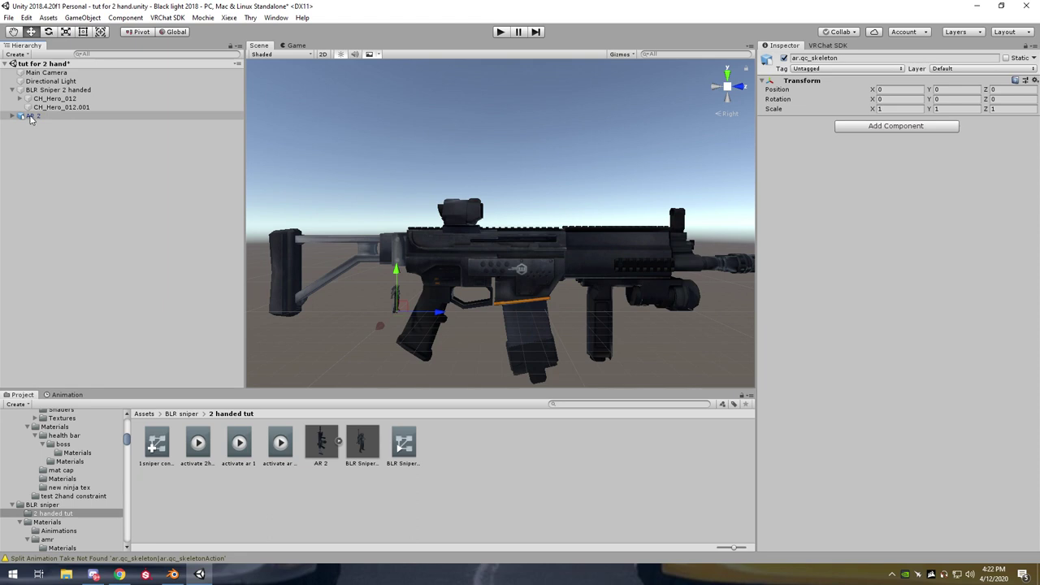
pyautogui.click(31, 116)
pyautogui.click(33, 135)
pyautogui.rightClick(31, 141)
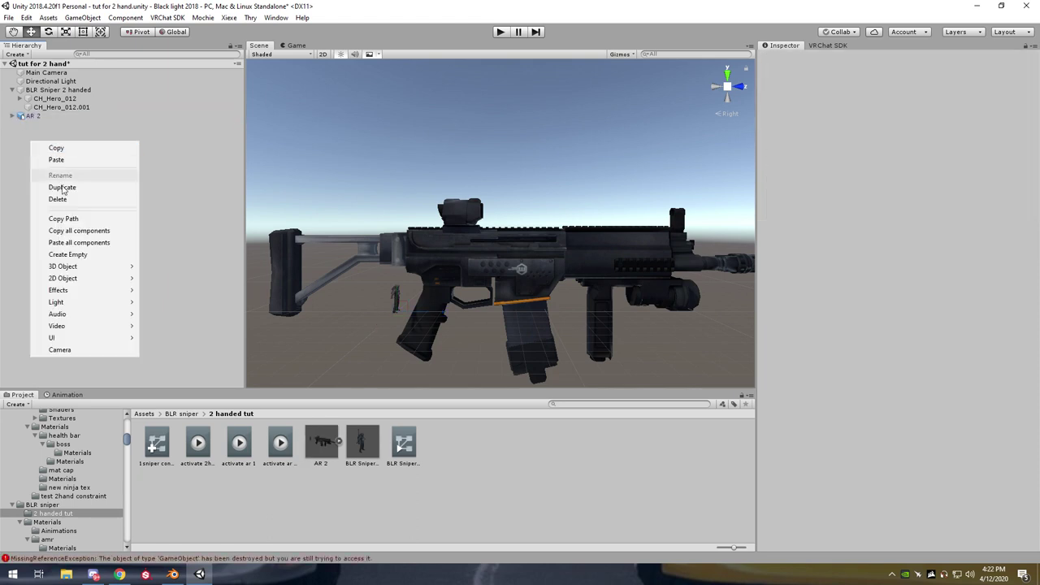
pyautogui.click(77, 254)
pyautogui.rightClick(42, 124)
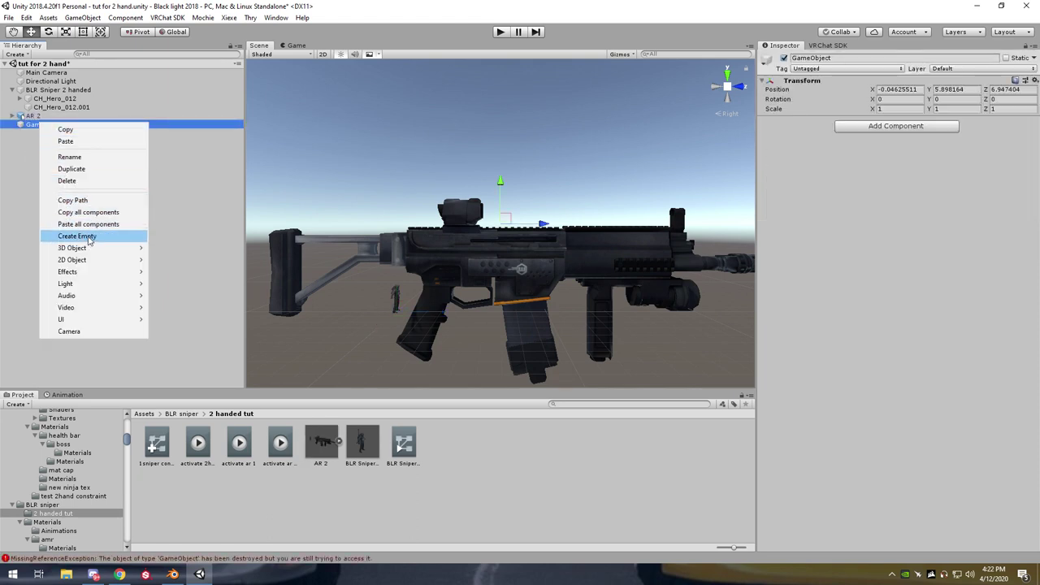
pyautogui.click(77, 236)
# Rename the first empty GameObject below AR 2 as root 1
pyautogui.click(46, 126)
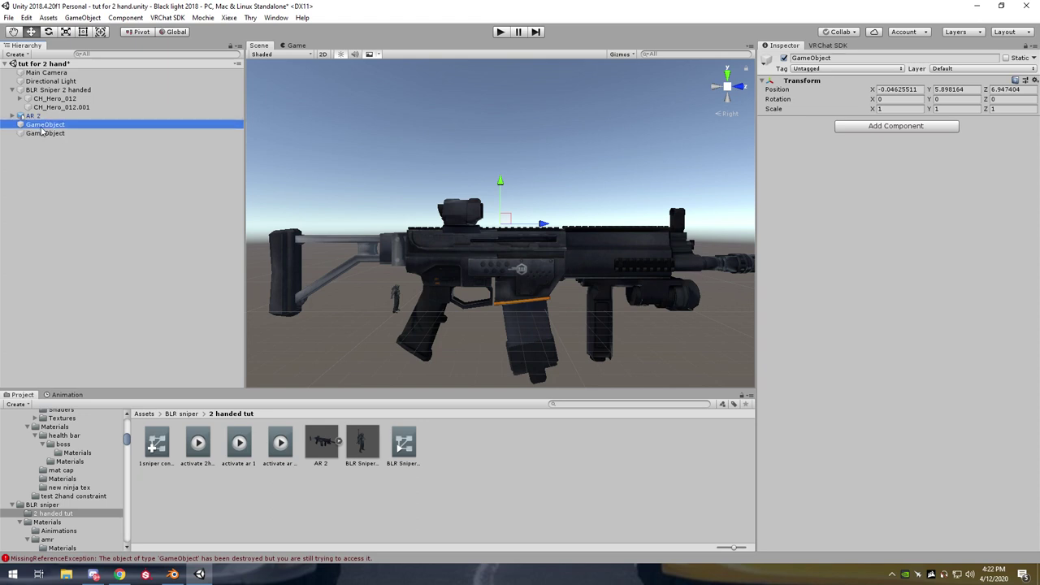
pyautogui.click(42, 128)
pyautogui.write('ro')
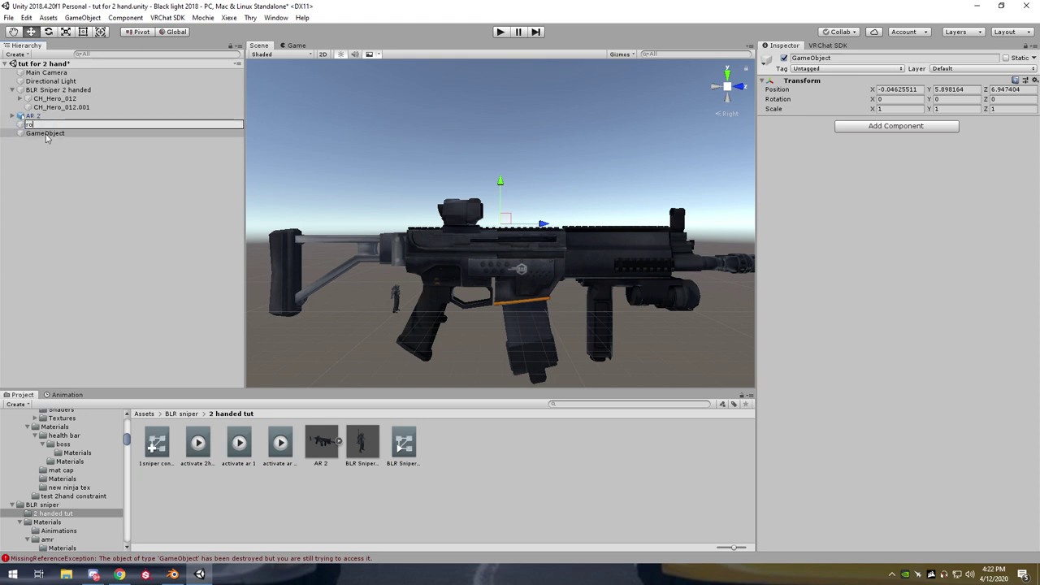
pyautogui.write('ot 1')
pyautogui.press('Return')
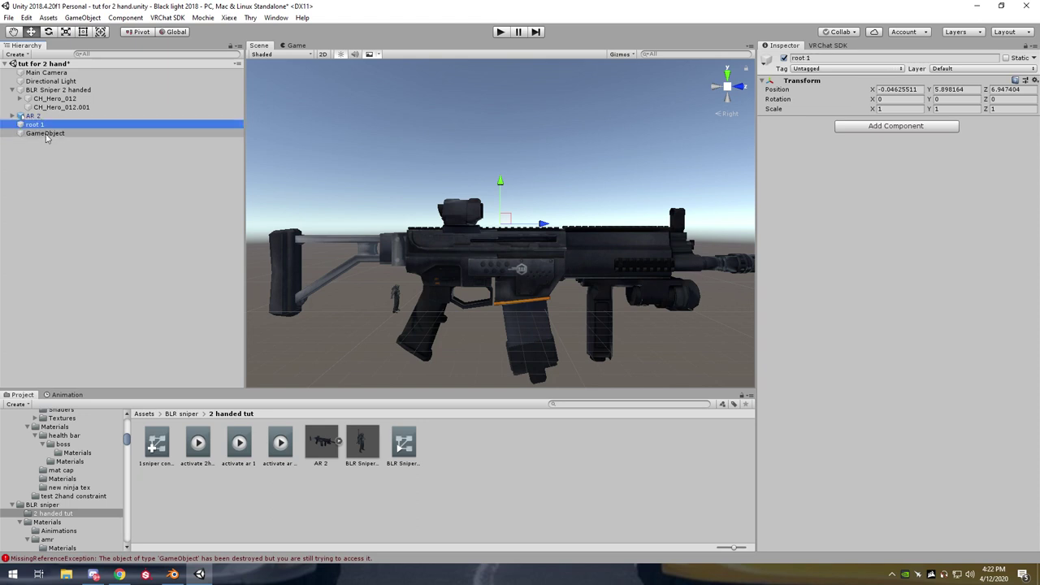
# Rename the other empty GameObject as root 2
pyautogui.click(44, 134)
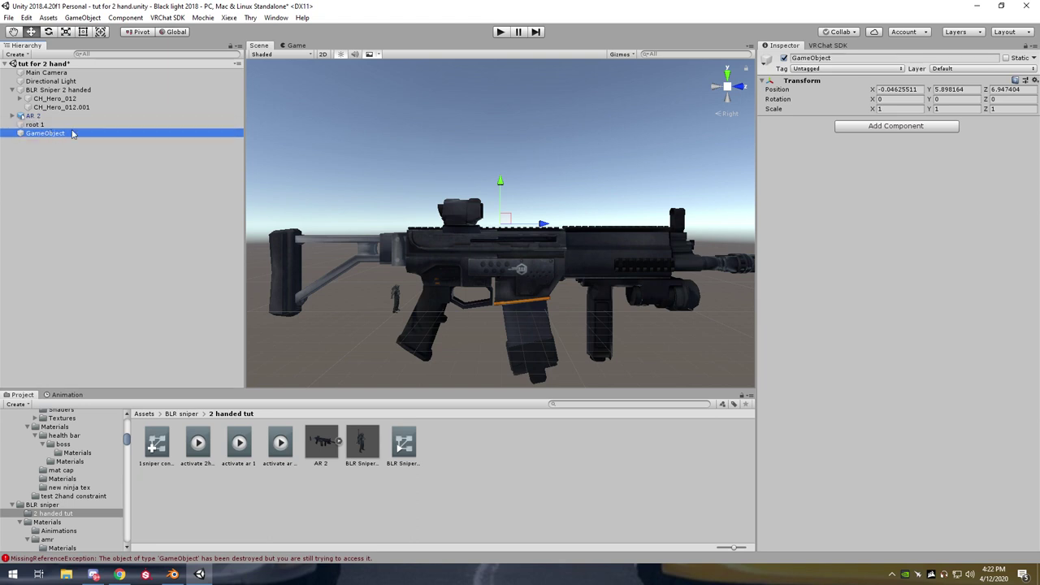
pyautogui.click(71, 133)
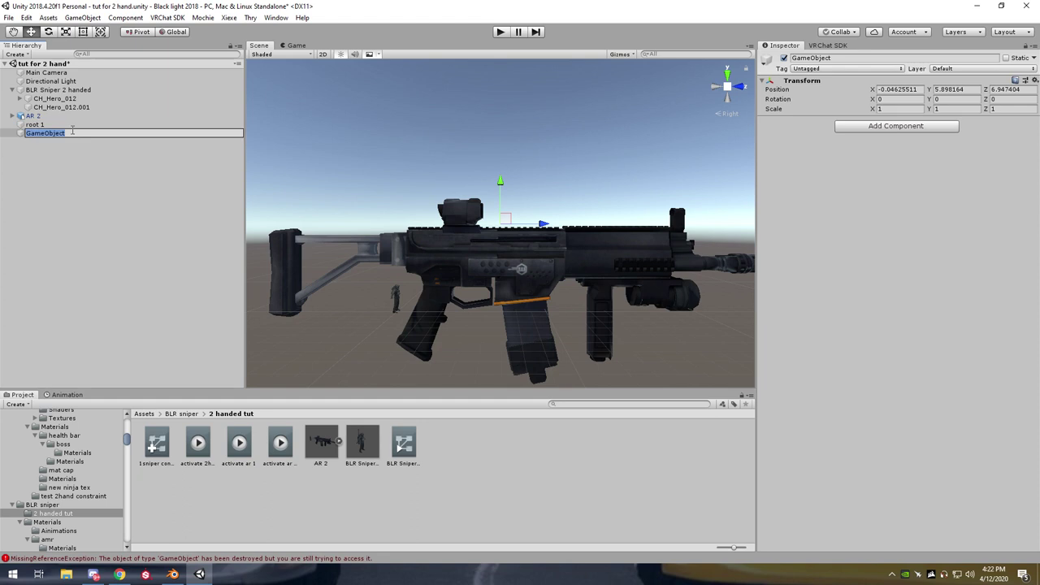
pyautogui.write('root2')
pyautogui.press('Return')
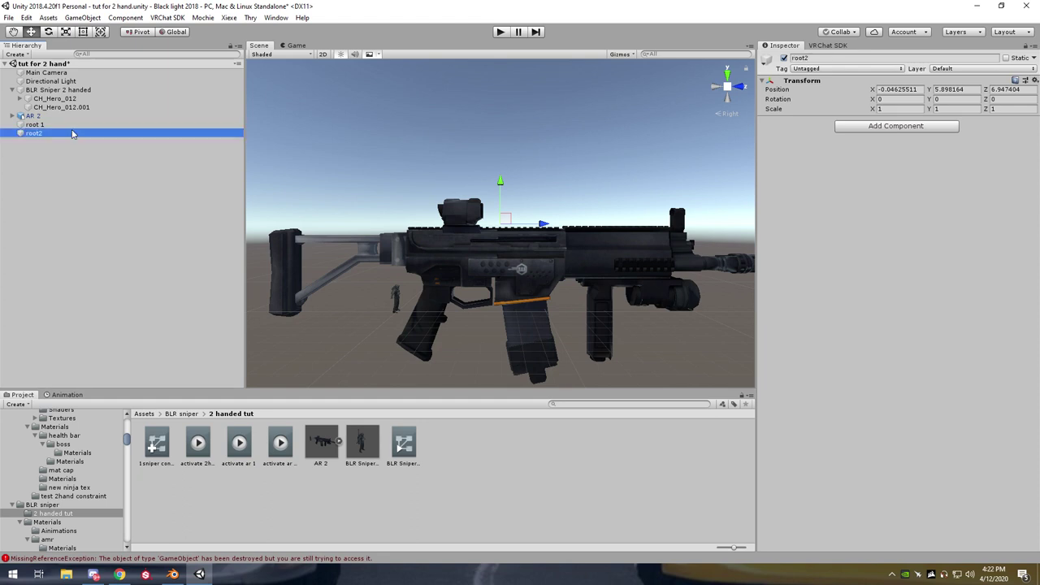
pyautogui.press('F2')
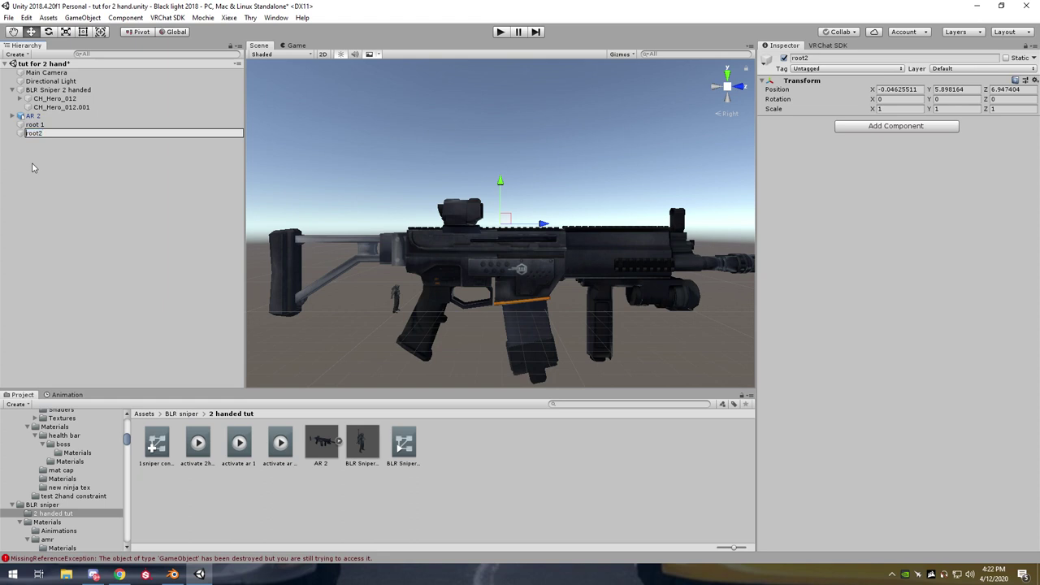
pyautogui.press('Return')
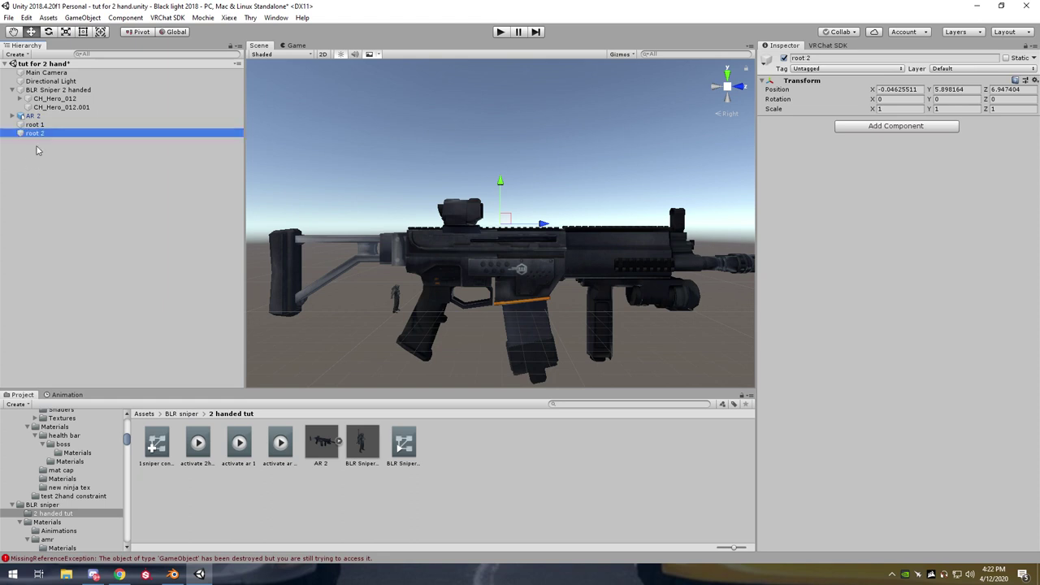
# Copy AR 2's Transform component and paste its values onto both root 1 and root 2
pyautogui.moveTo(60, 133); pyautogui.dragTo(34, 119)
pyautogui.rightClick(796, 92)
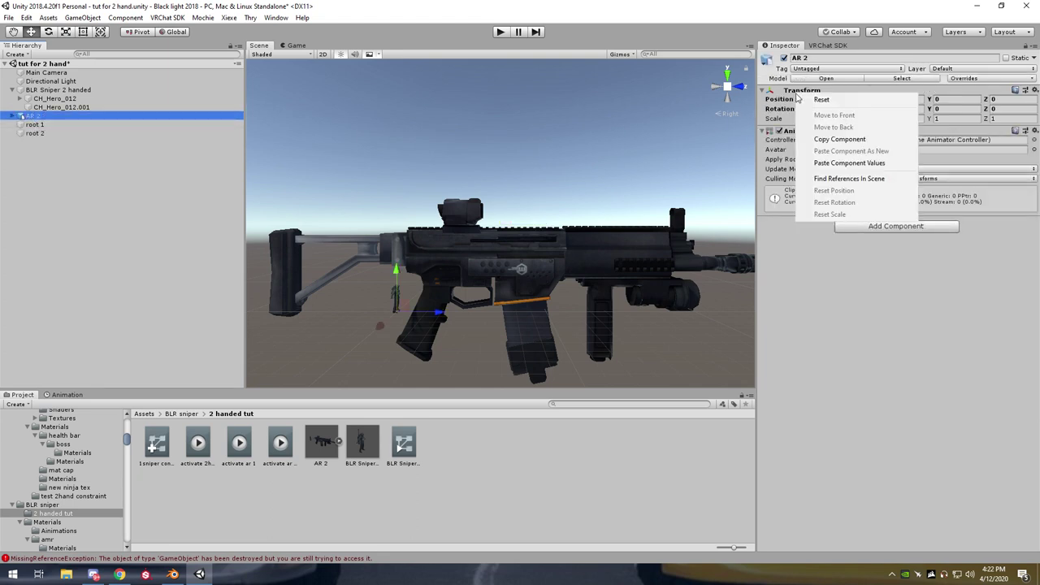
pyautogui.click(34, 124)
pyautogui.rightClick(801, 81)
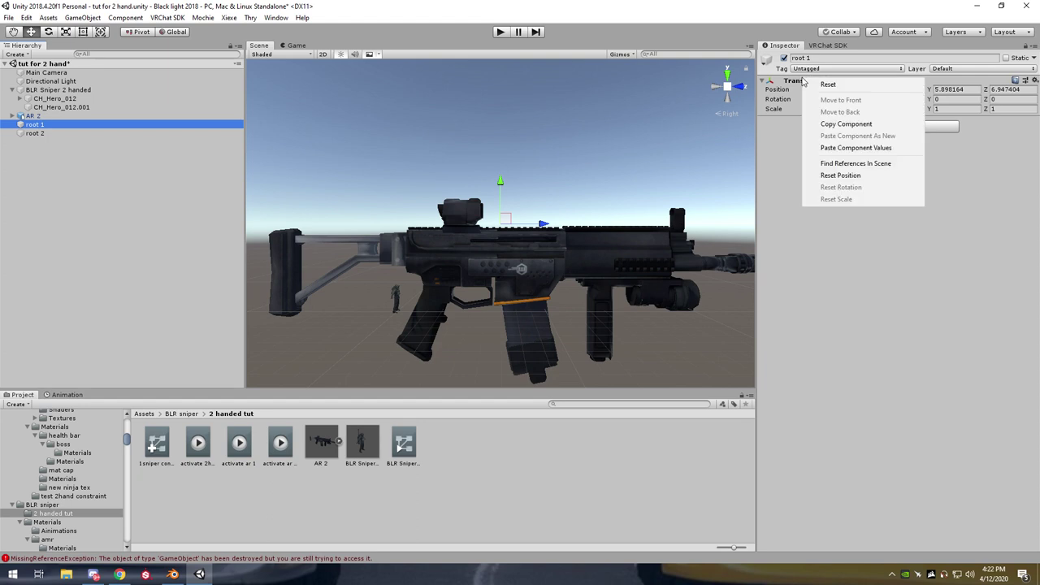
pyautogui.click(856, 147)
pyautogui.click(114, 133)
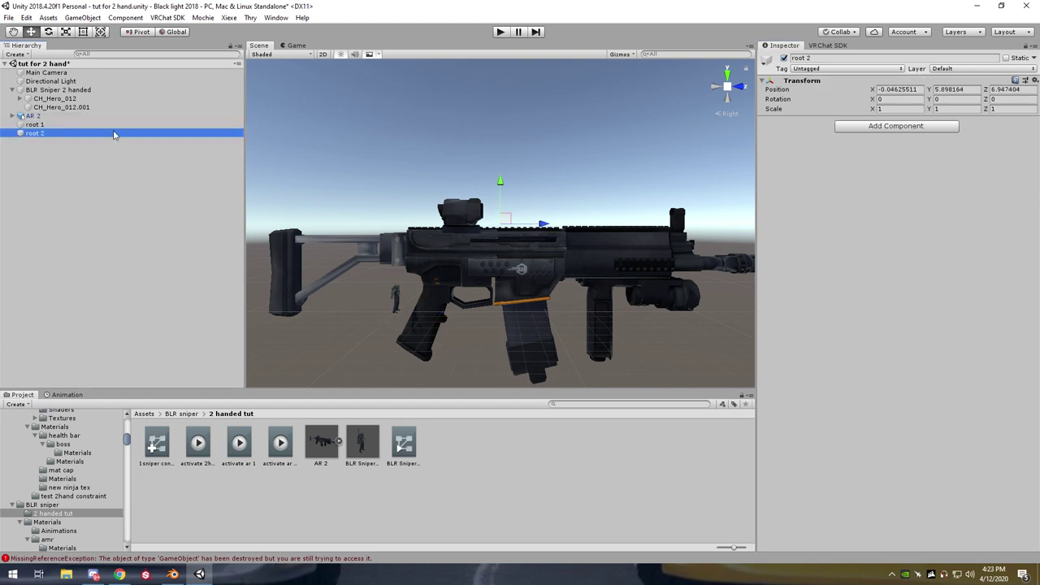
pyautogui.rightClick(812, 82)
pyautogui.click(874, 149)
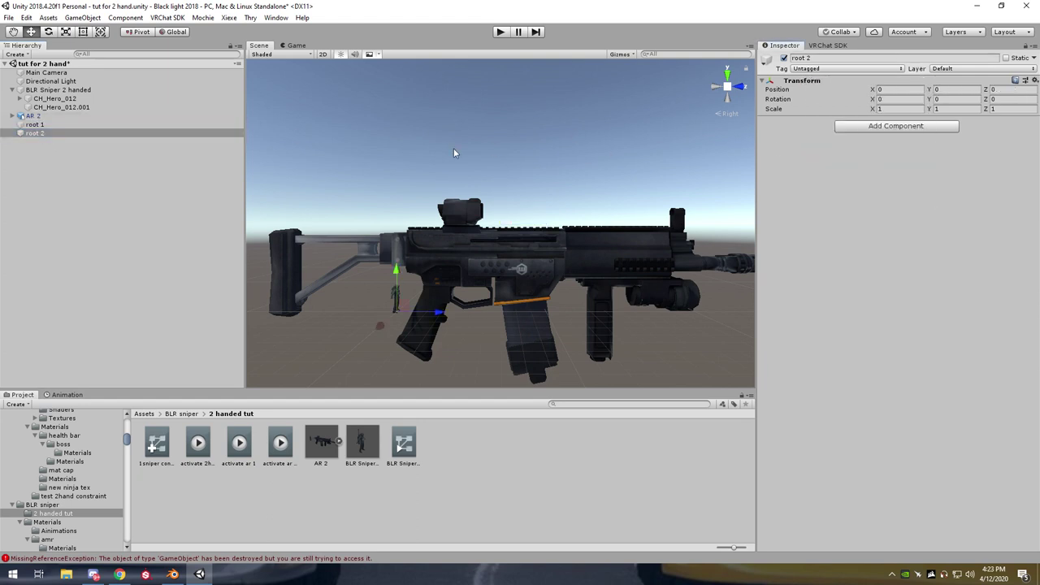
# Nest root 2 under root 1 and parent AR 2 under root 2
pyautogui.click(38, 125)
pyautogui.click(38, 133)
pyautogui.click(41, 125)
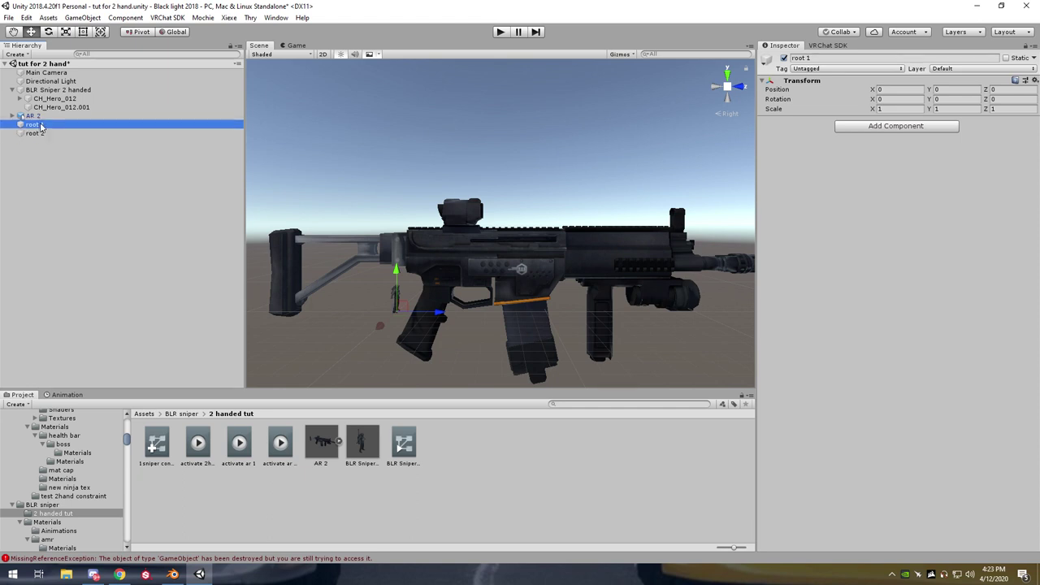
pyautogui.moveTo(38, 134)
pyautogui.mouseDown()
pyautogui.moveTo(44, 125)
pyautogui.moveTo(55, 144)
pyautogui.moveTo(54, 134)
pyautogui.mouseUp()
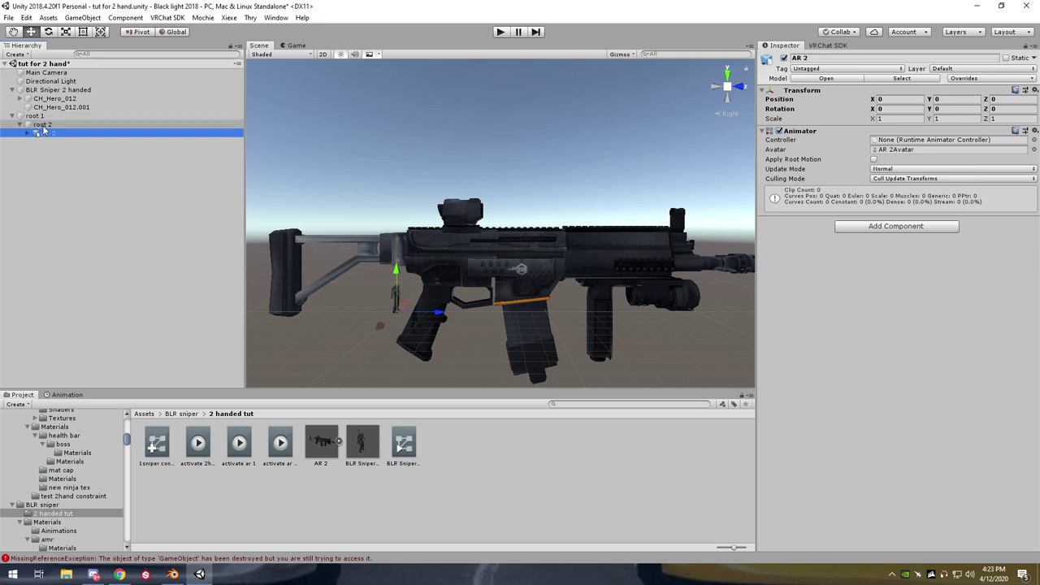
pyautogui.moveTo(43, 130); pyautogui.dragTo(53, 139)
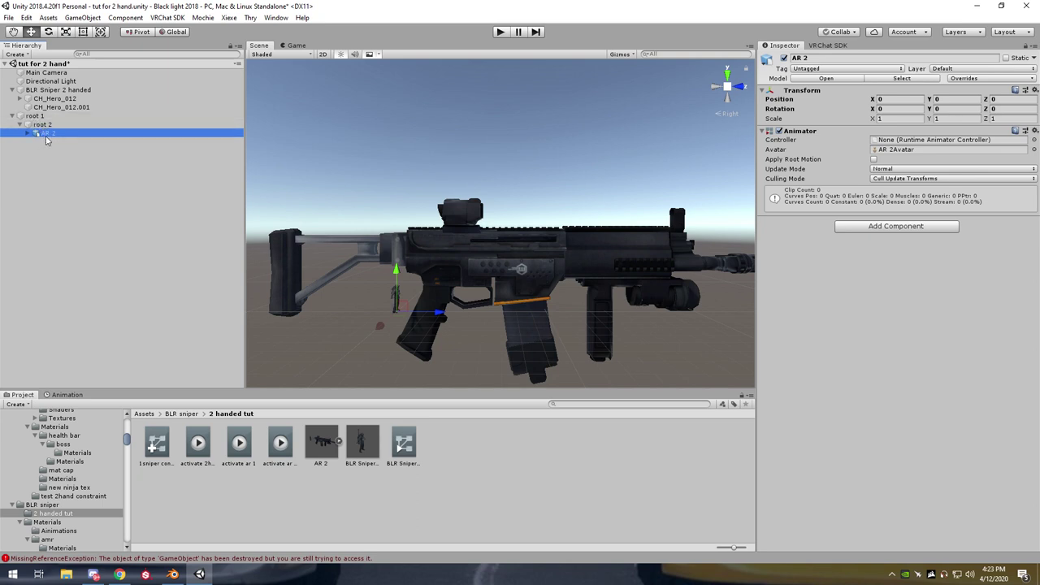
pyautogui.moveTo(48, 138); pyautogui.dragTo(46, 130)
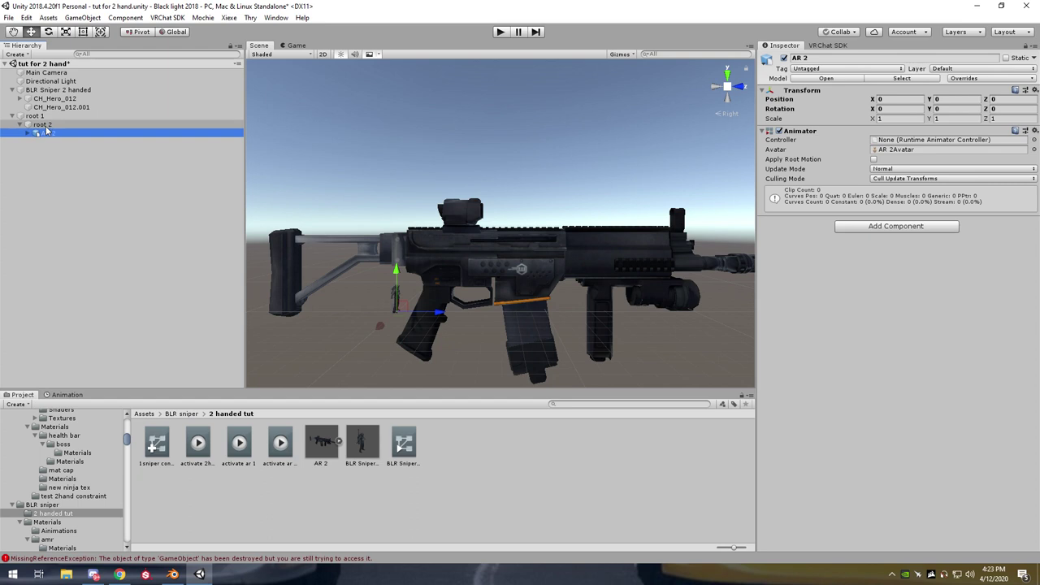
pyautogui.moveTo(47, 126); pyautogui.dragTo(37, 126)
# Move AR 2 out of root 2 back to the scene's top level and select root 1
pyautogui.click(36, 117)
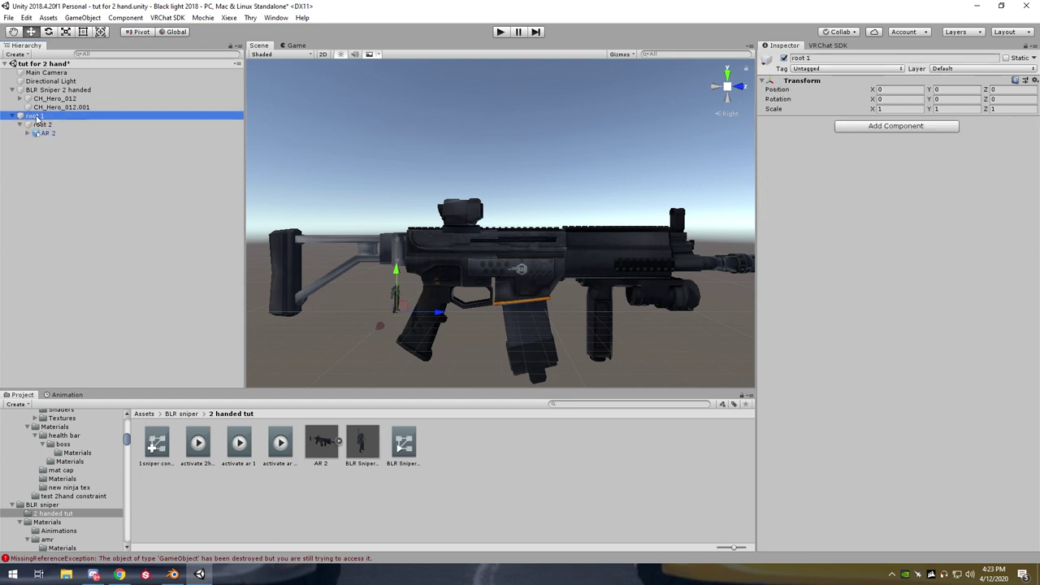
pyautogui.scroll(5, 443, 230)
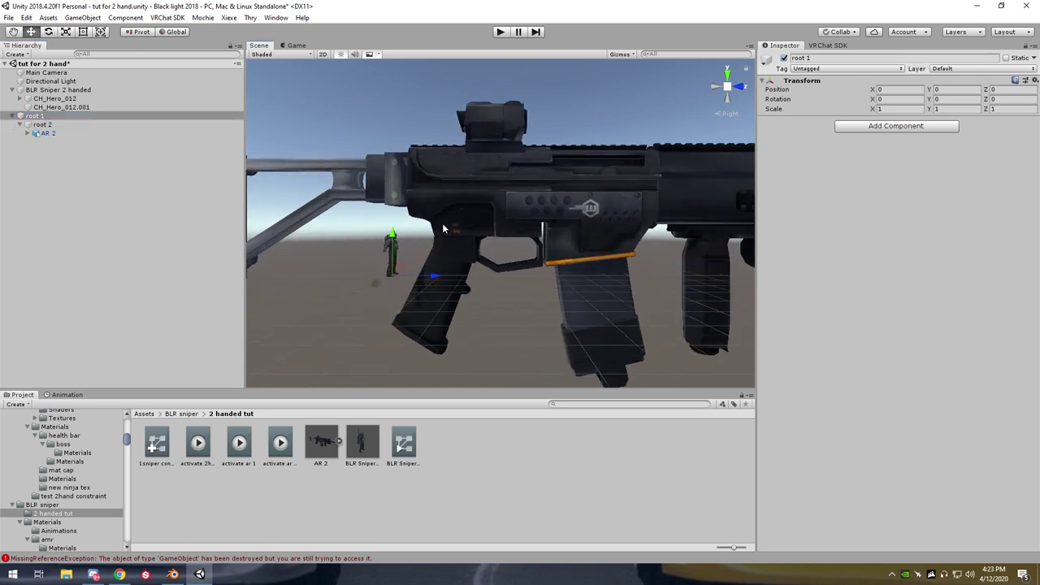
pyautogui.scroll(2, 443, 229)
pyautogui.click(47, 133)
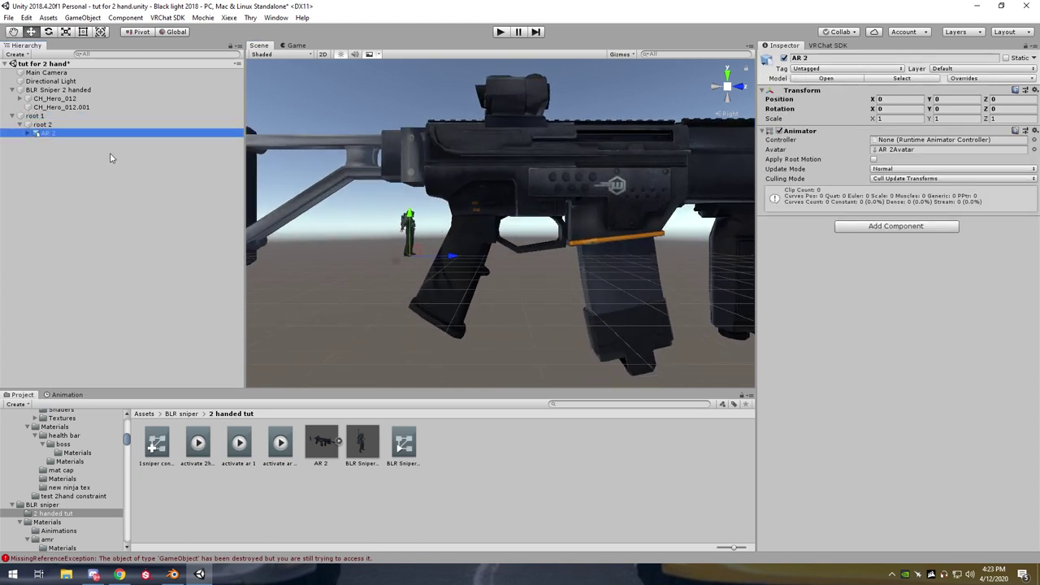
pyautogui.moveTo(49, 133); pyautogui.dragTo(35, 178)
pyautogui.click(46, 117)
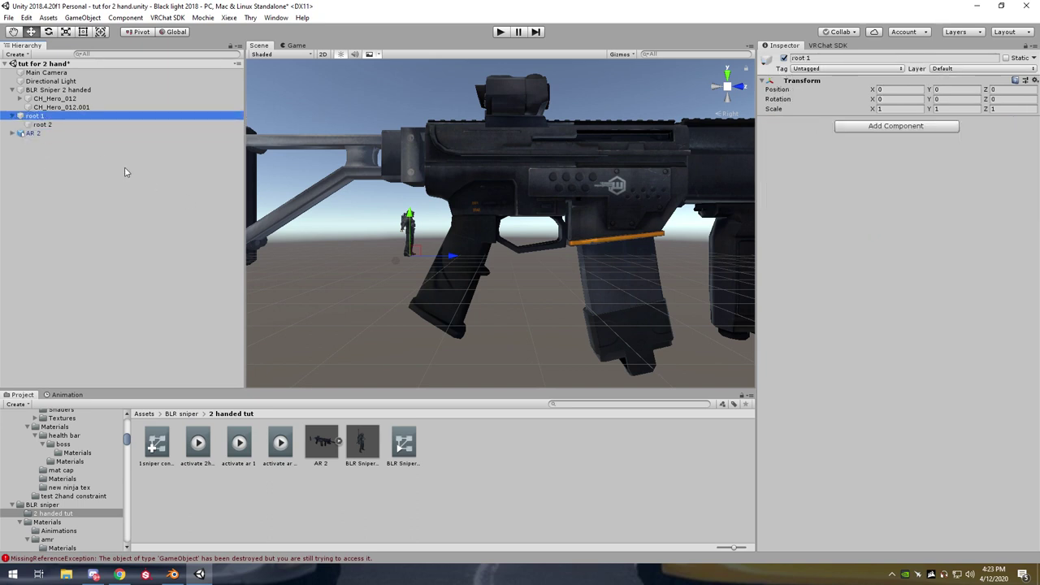
# Move root 1 onto the rifle's pistol grip, at about X -0.84, Y 0, Z 2.12
pyautogui.moveTo(453, 257); pyautogui.dragTo(520, 266)
pyautogui.click(716, 87)
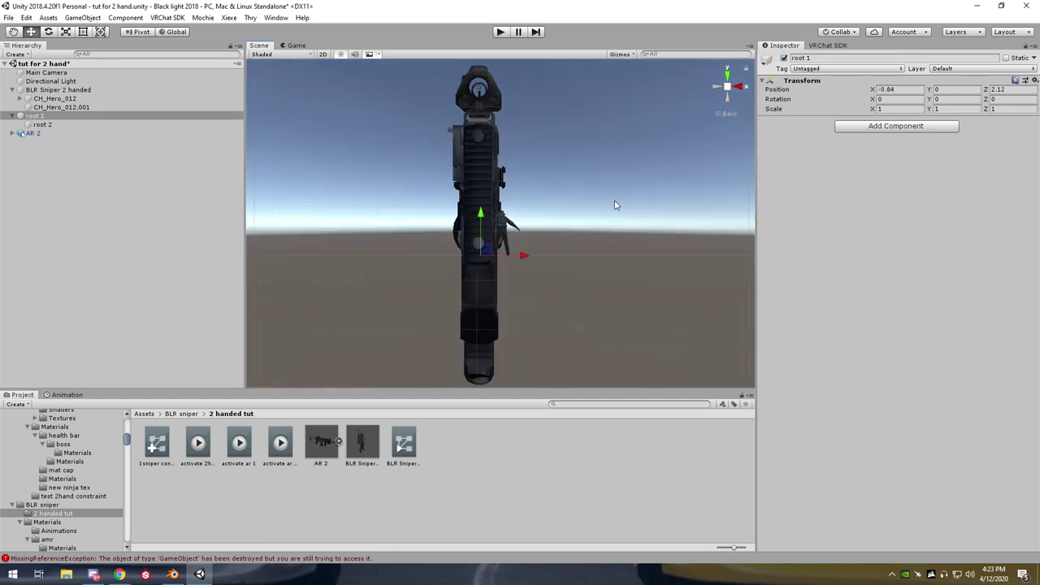
pyautogui.click(737, 86)
pyautogui.click(727, 76)
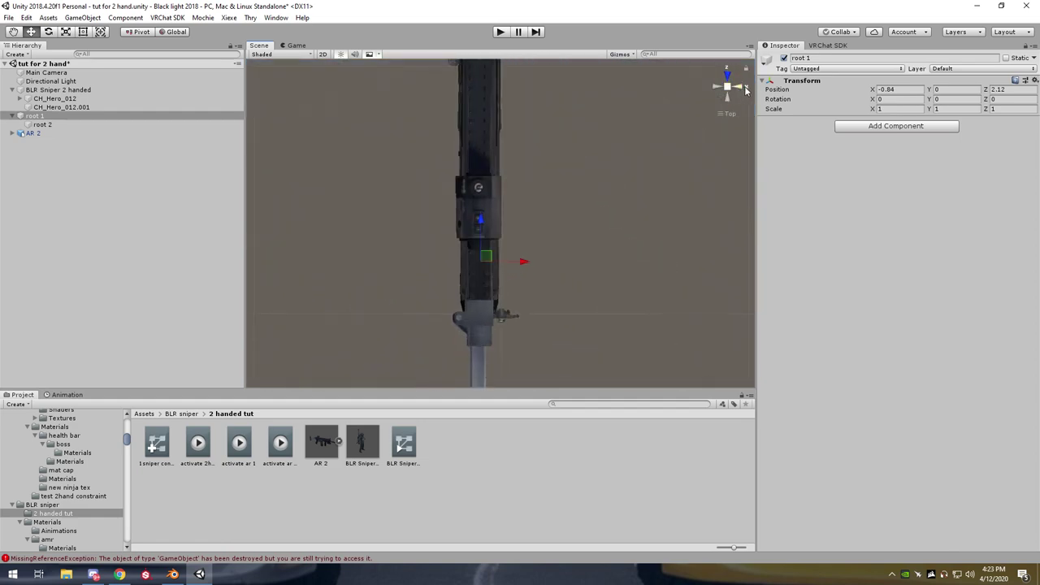
pyautogui.click(746, 90)
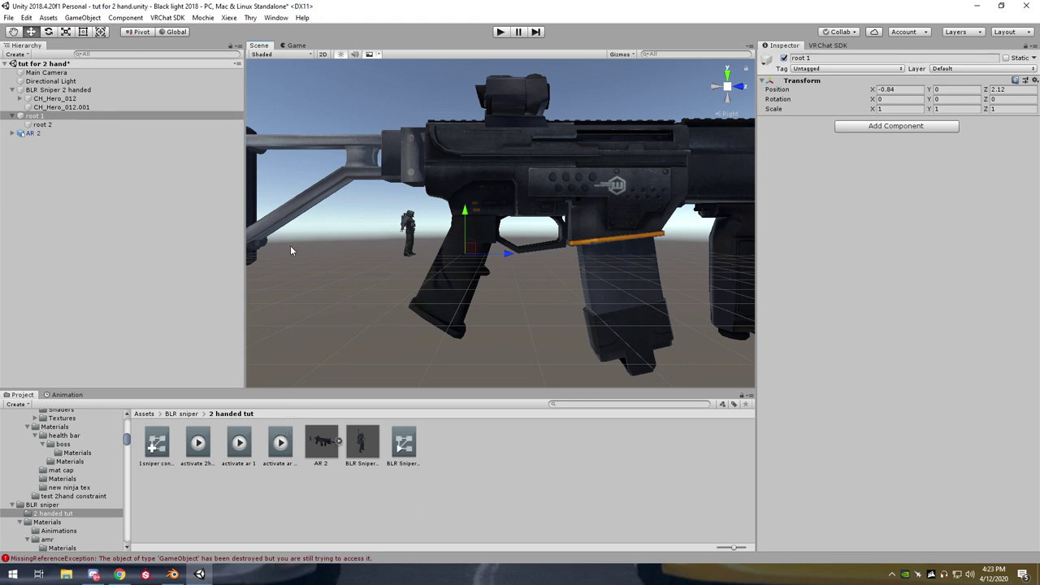
pyautogui.moveTo(290, 250); pyautogui.dragTo(379, 247, button='middle')
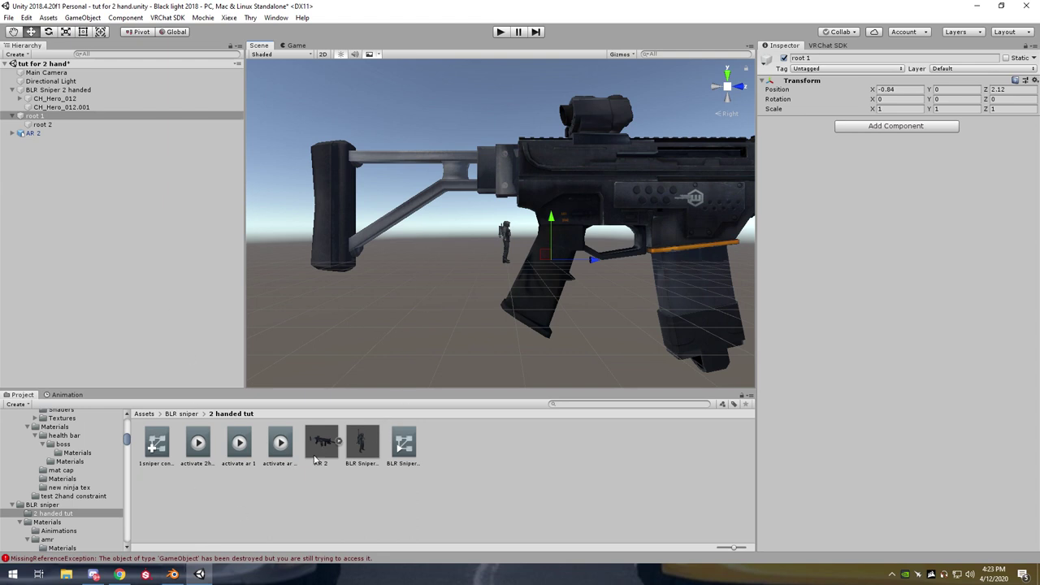
# Parent AR 2 under root 2 again and select root 1 to check its pivot on the rifle's grip
pyautogui.moveTo(32, 134)
pyautogui.mouseDown()
pyautogui.moveTo(58, 128)
pyautogui.moveTo(49, 125)
pyautogui.mouseUp()
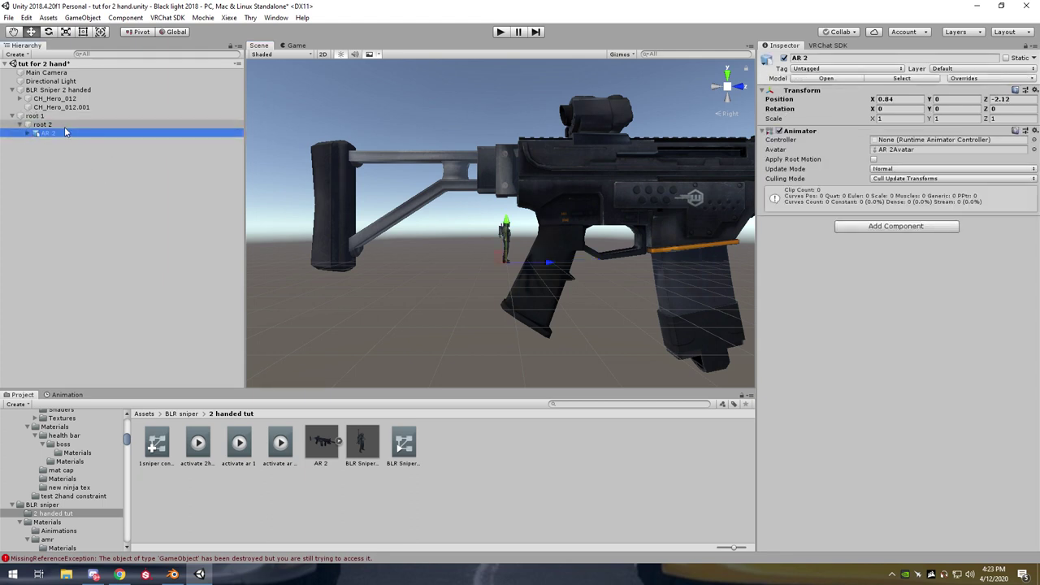
pyautogui.moveTo(590, 255); pyautogui.dragTo(510, 260, button='middle')
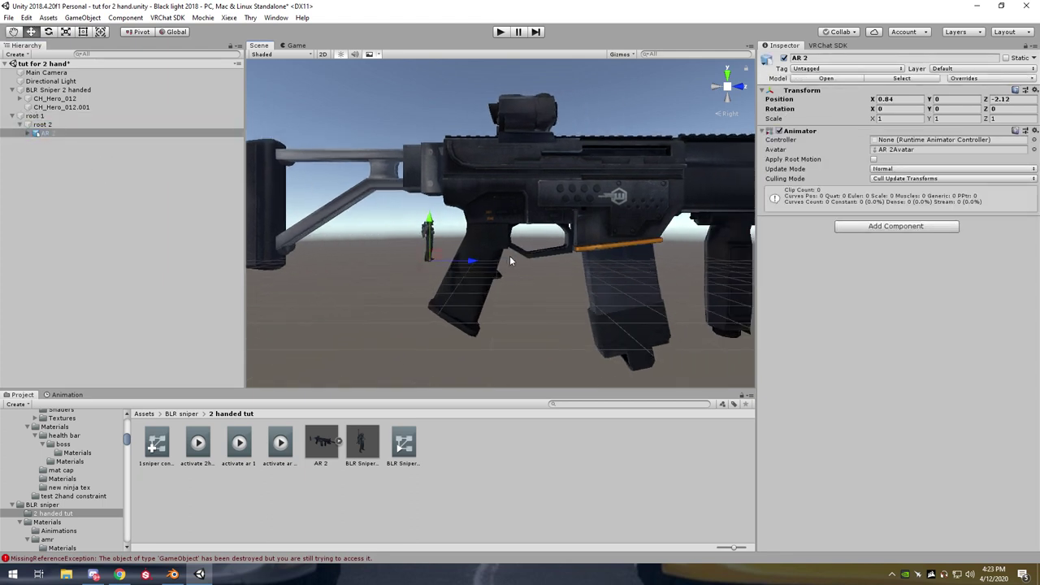
pyautogui.click(44, 108)
pyautogui.click(44, 115)
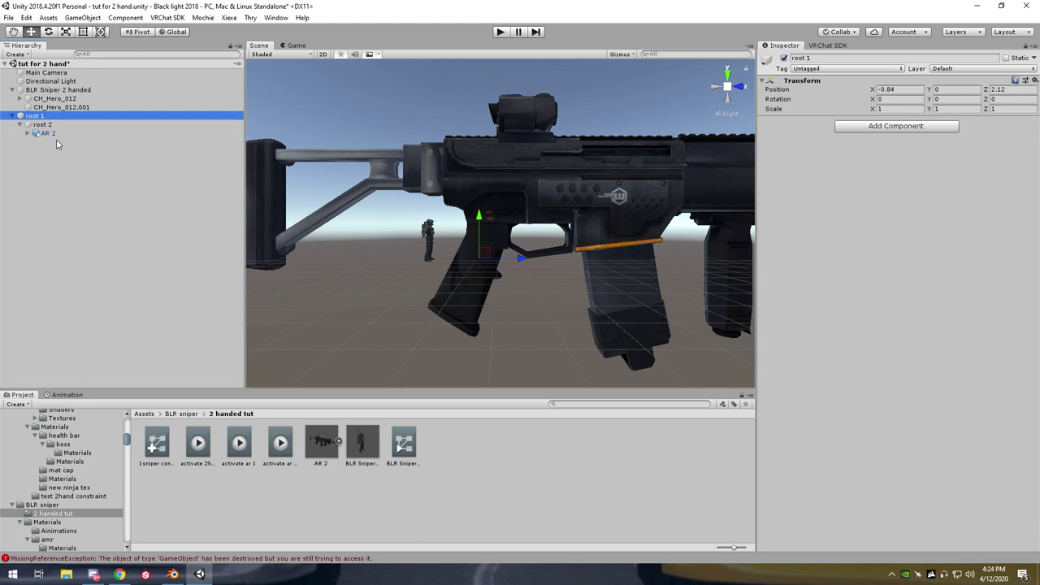
# Scale root 1 down uniformly to about 0.039 so the rifle approaches the avatar's proportions
pyautogui.click(12, 116)
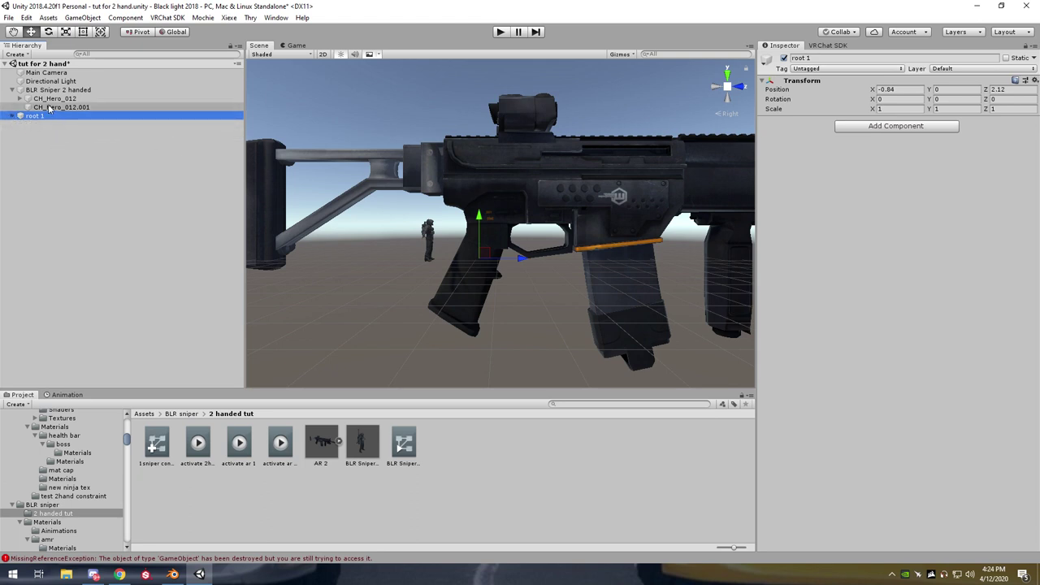
pyautogui.click(916, 109)
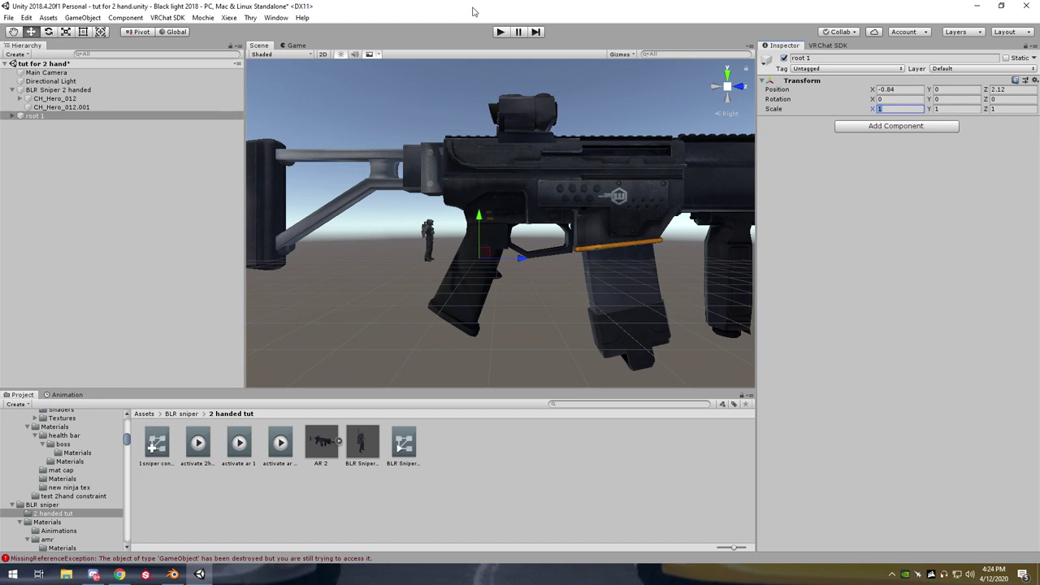
pyautogui.click(49, 32)
pyautogui.click(65, 32)
pyautogui.moveTo(480, 262); pyautogui.dragTo(439, 269)
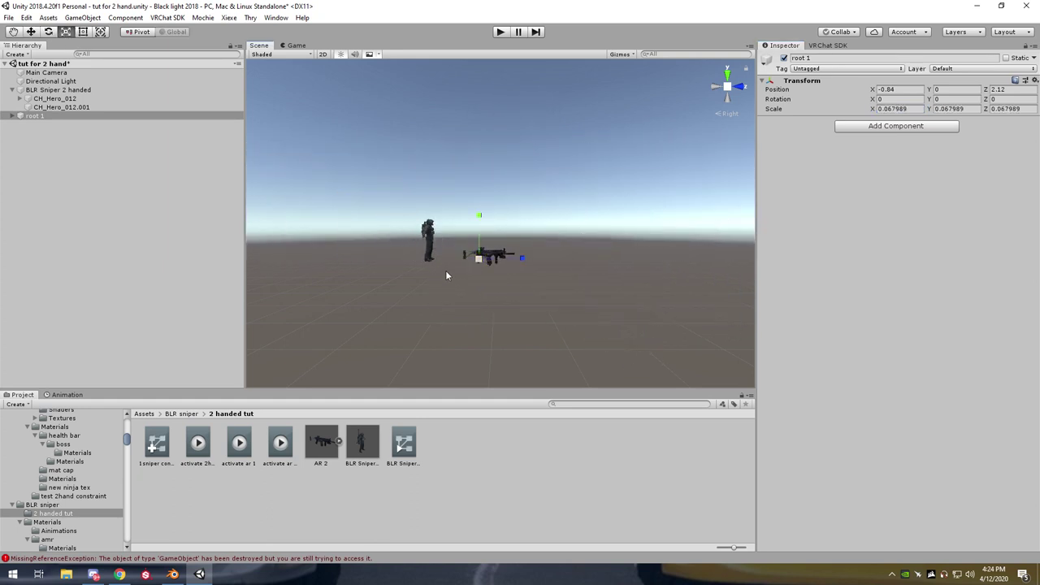
pyautogui.scroll(10, 448, 274)
pyautogui.moveTo(471, 339); pyautogui.dragTo(489, 307, button='middle')
pyautogui.scroll(5, 475, 272)
pyautogui.moveTo(427, 278); pyautogui.dragTo(414, 285)
pyautogui.moveTo(476, 278); pyautogui.dragTo(514, 264, button='middle')
pyautogui.scroll(-10, 490, 270)
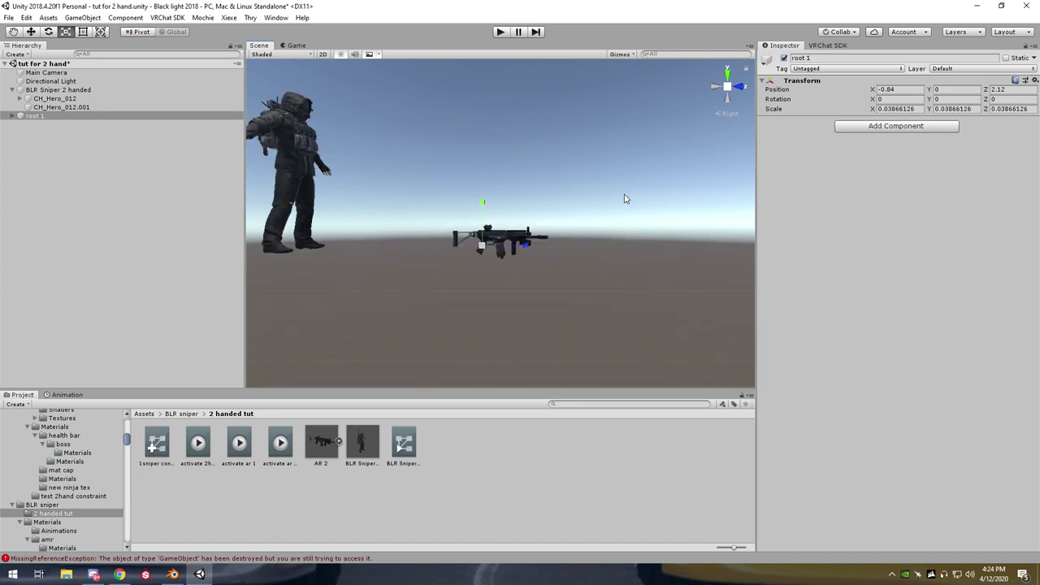
# Move root 1 close to the avatar at about Z 0.247 and scale it uniformly to about 0.046
pyautogui.click(741, 87)
pyautogui.click(716, 86)
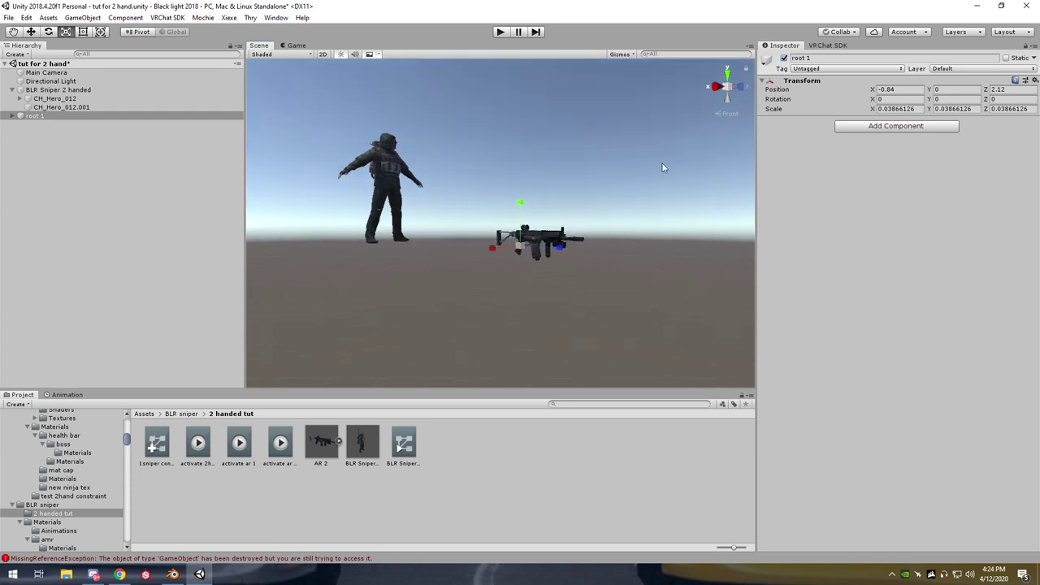
pyautogui.moveTo(486, 248); pyautogui.dragTo(437, 234)
pyautogui.click(31, 32)
pyautogui.moveTo(522, 245); pyautogui.dragTo(406, 235)
pyautogui.click(66, 32)
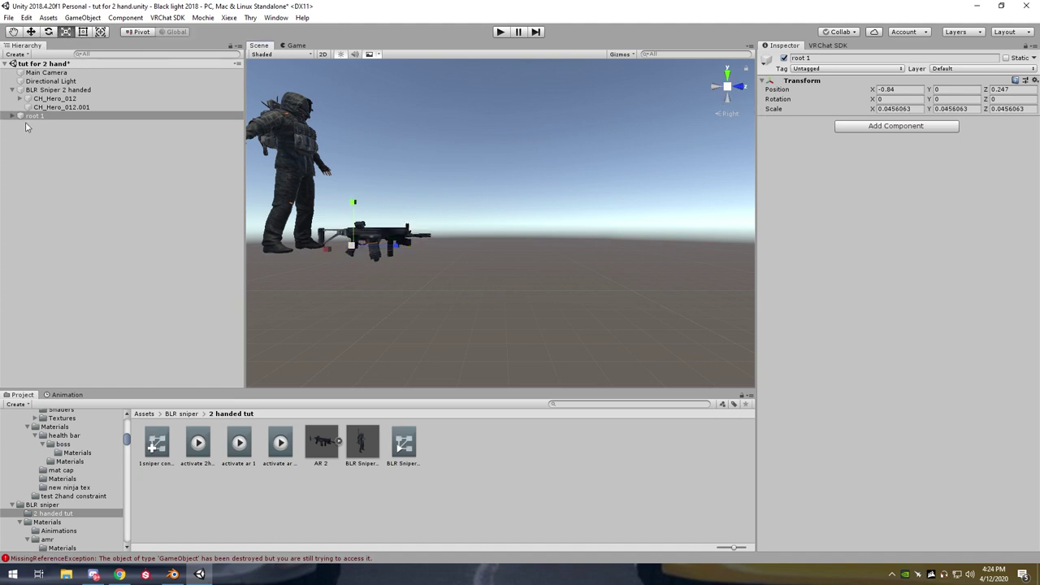
# Parent root 1 under the BLR Sniper 2 handed avatar
pyautogui.click(24, 90)
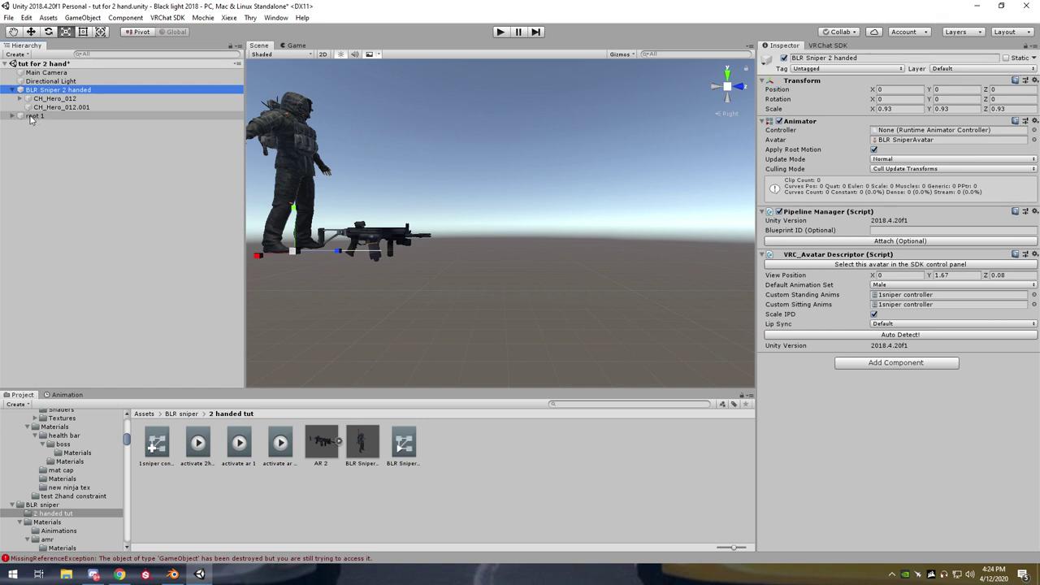
pyautogui.moveTo(28, 117); pyautogui.dragTo(47, 96)
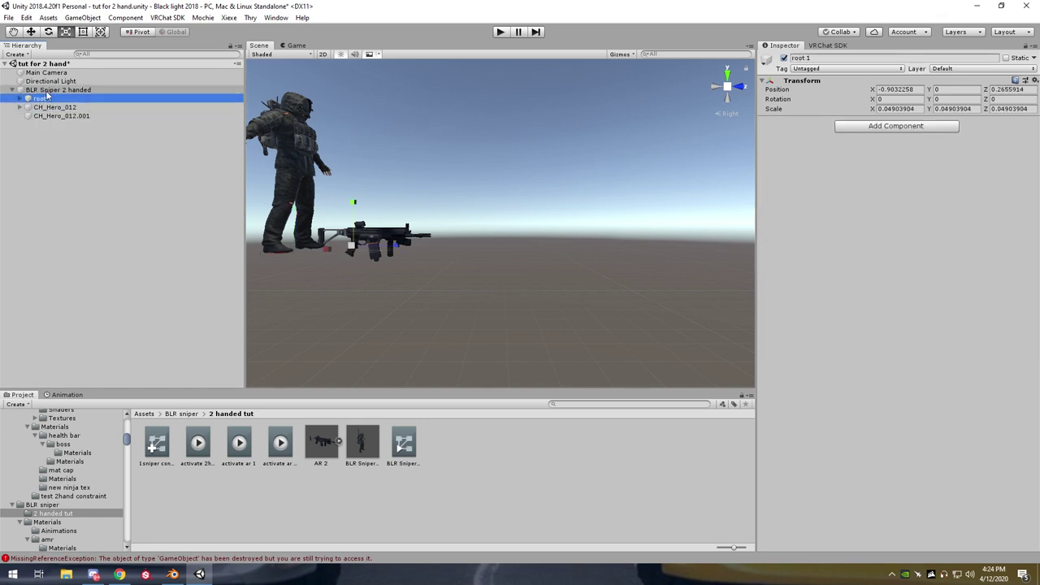
pyautogui.click(742, 86)
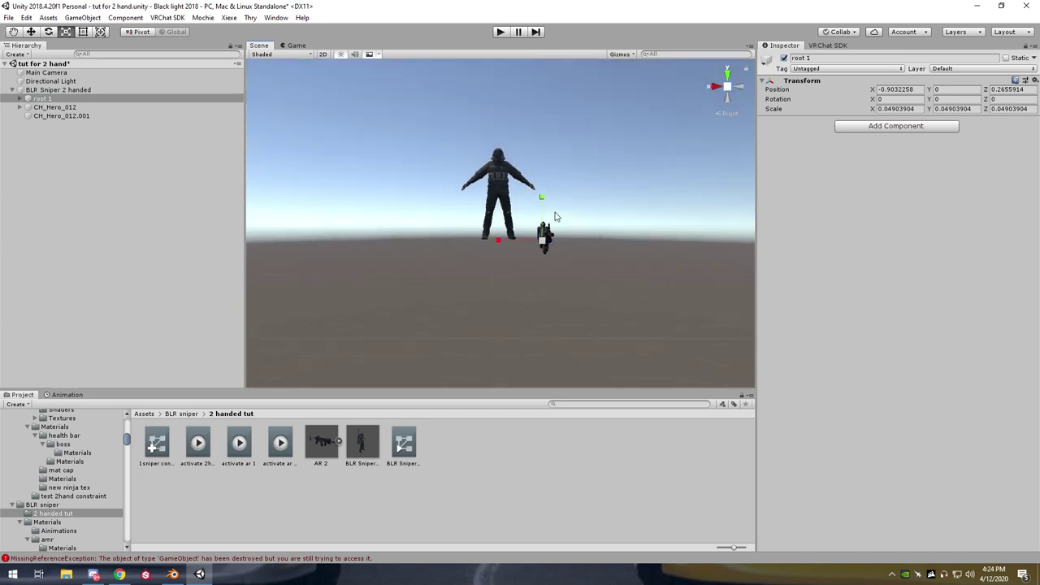
# Create three empty GameObjects under BLR Sniper 2 handed, placed above root 1
pyautogui.click(45, 90)
pyautogui.rightClick(44, 89)
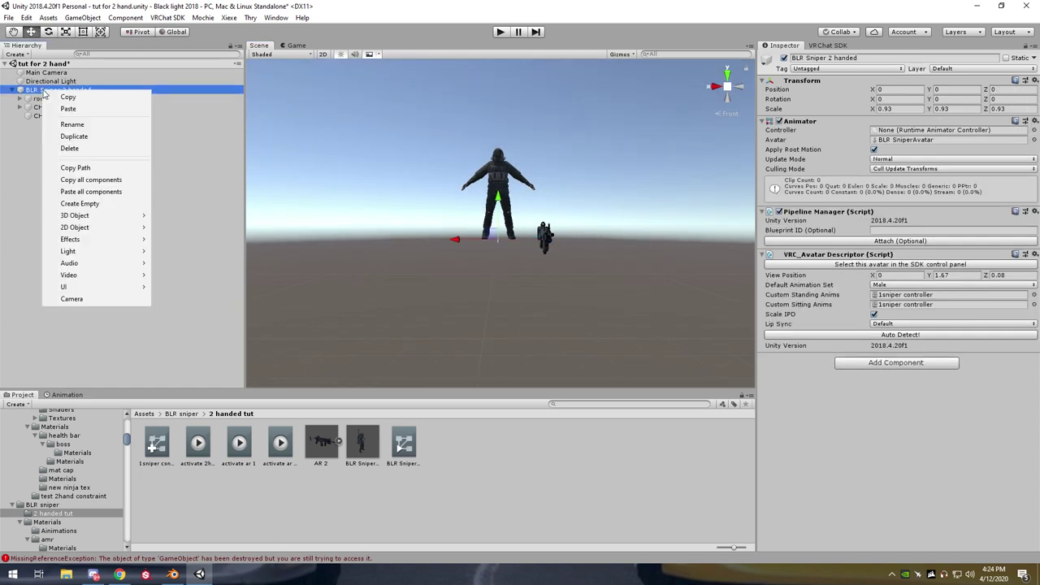
pyautogui.click(96, 209)
pyautogui.moveTo(46, 126); pyautogui.dragTo(45, 98)
pyautogui.rightClick(51, 99)
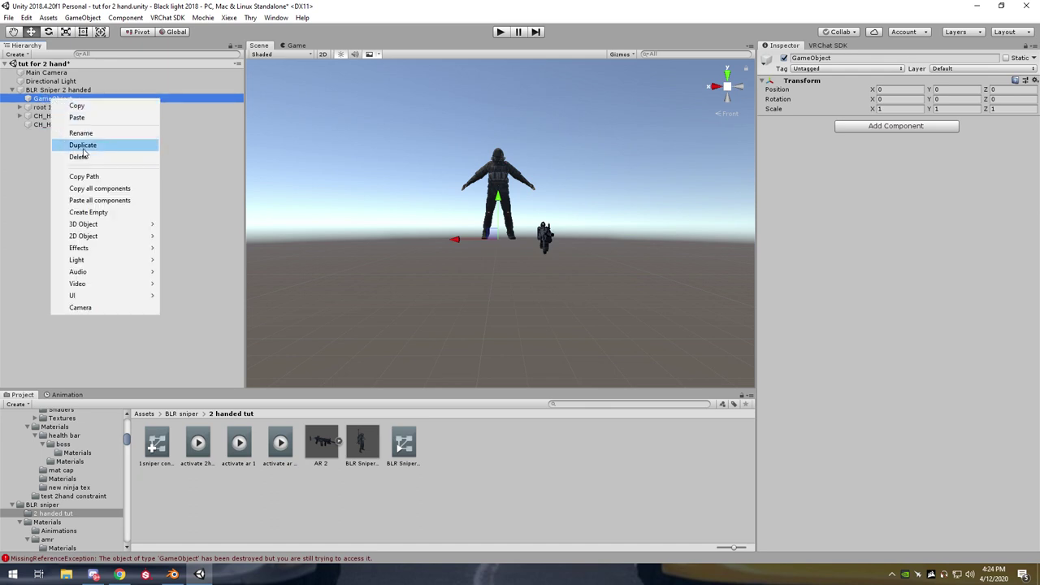
pyautogui.click(89, 212)
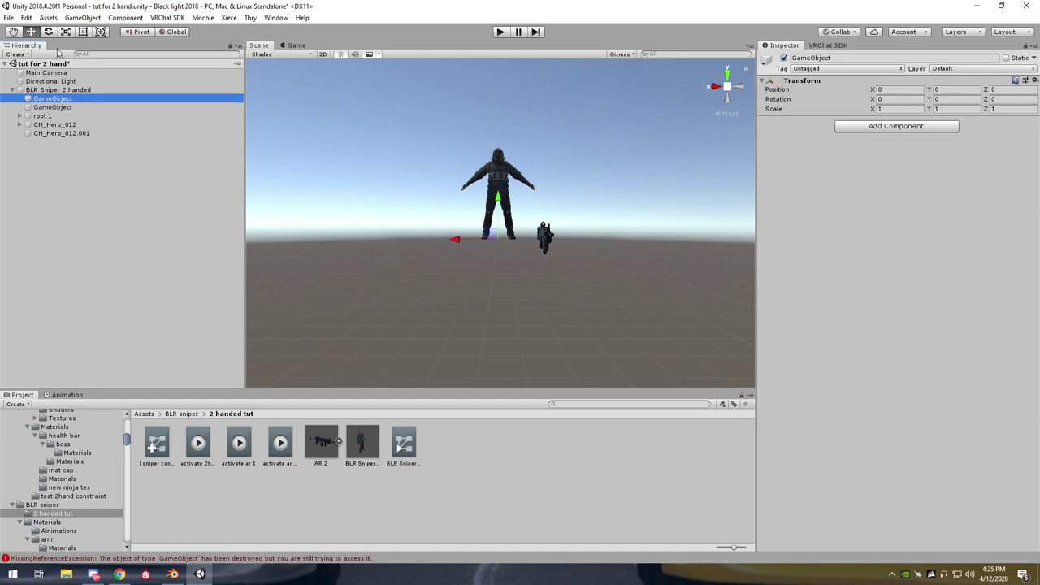
pyautogui.rightClick(61, 98)
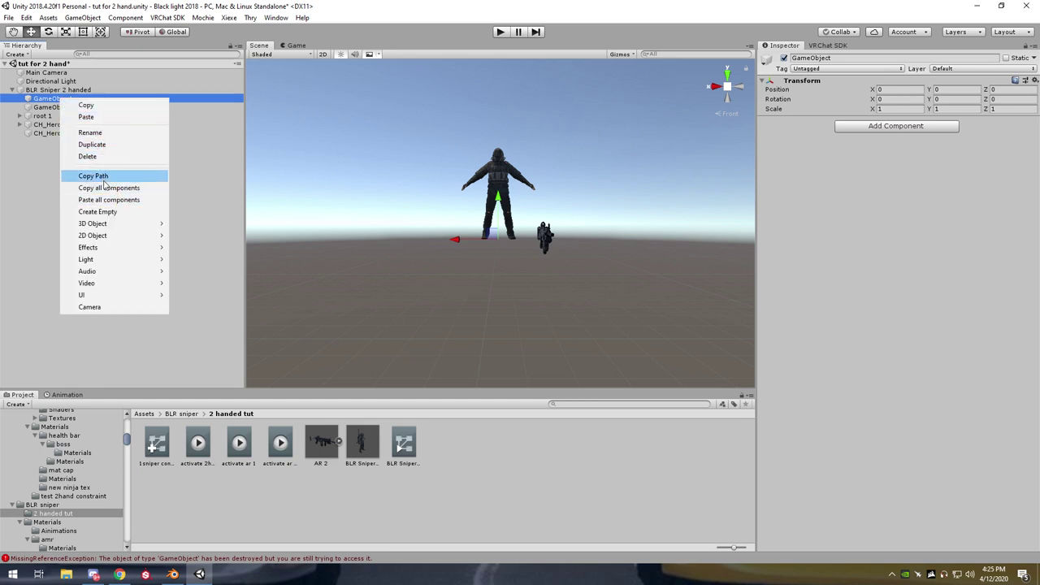
pyautogui.click(123, 212)
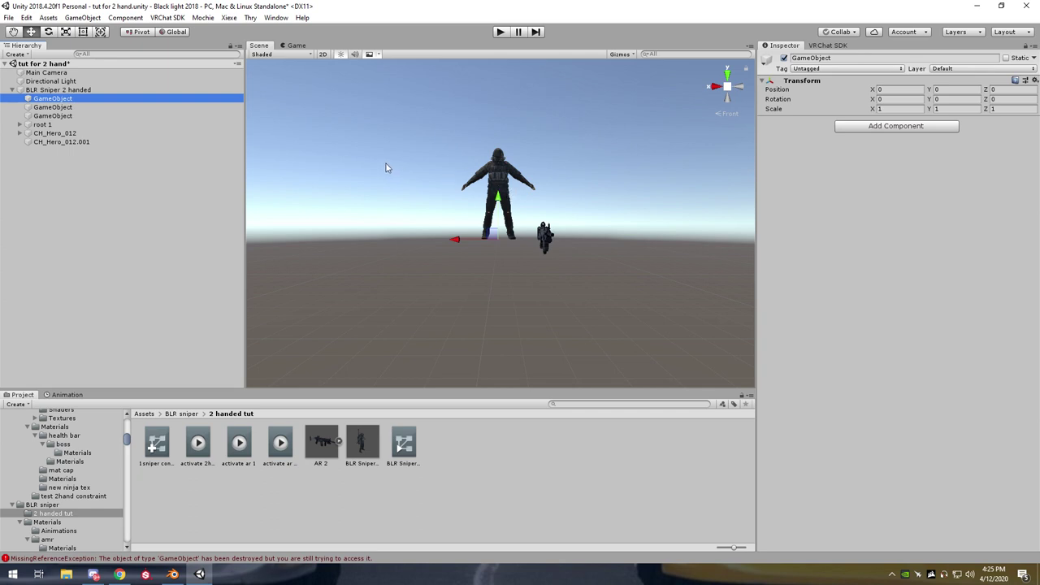
# Rename the first empty GameObject under the avatar as hand targate
pyautogui.click(53, 99)
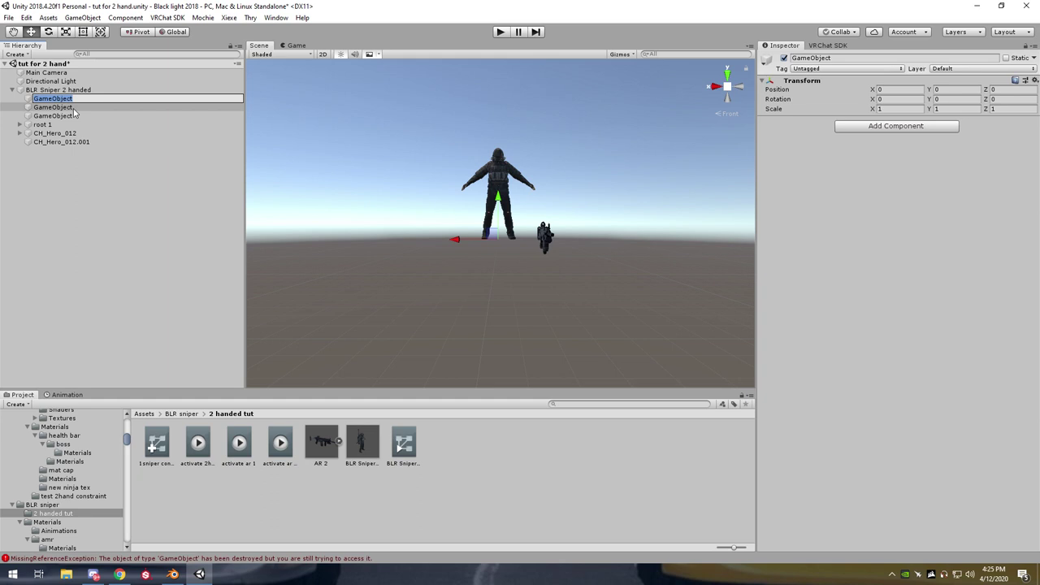
pyautogui.write('hand targate')
pyautogui.press('Return')
# Rename the second empty GameObject under the avatar as chest targate
pyautogui.click(73, 110)
pyautogui.press('F2')
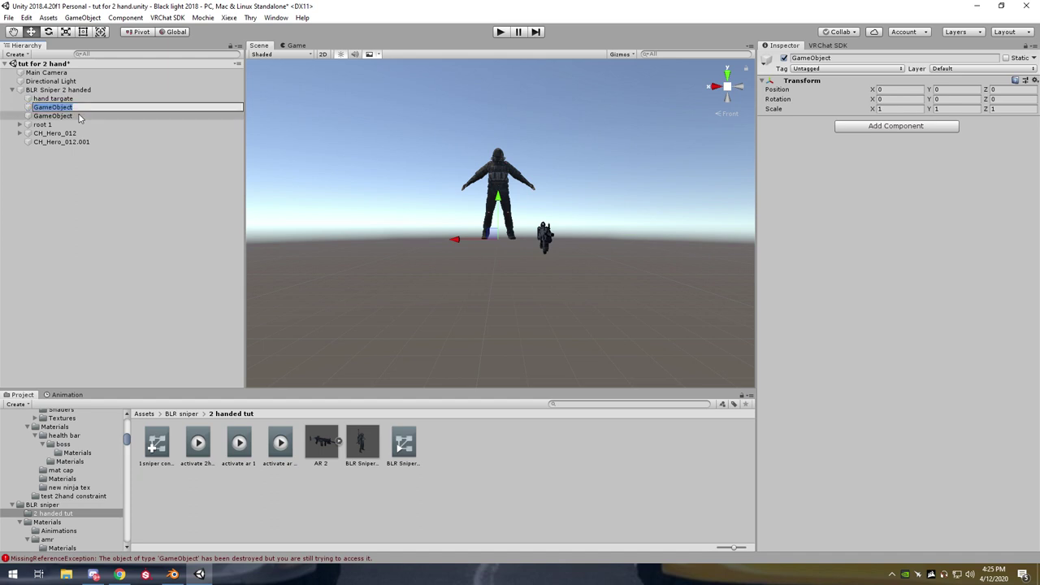
pyautogui.write('chest targate')
pyautogui.press('Return')
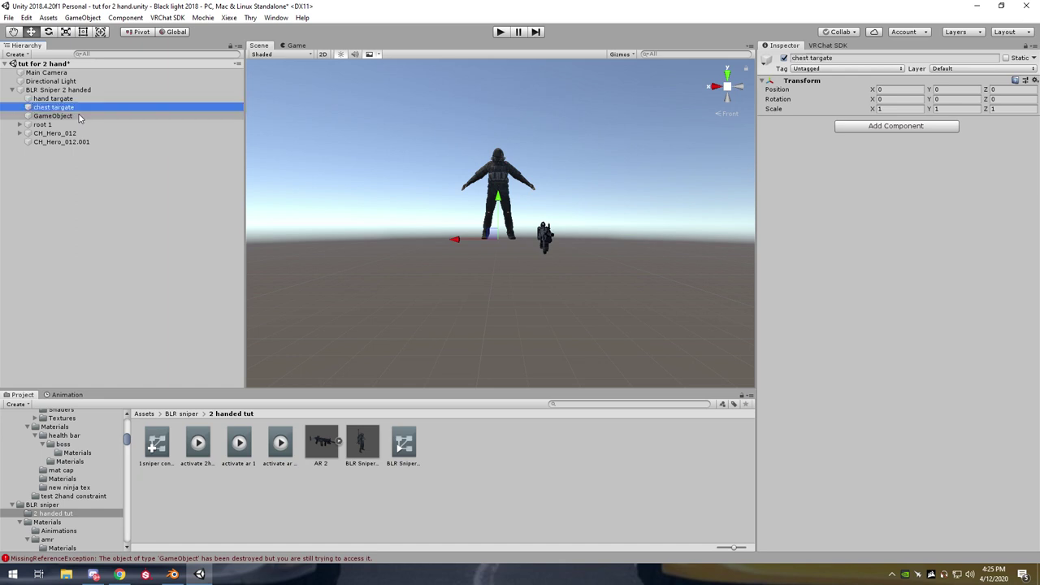
# Rename the third empty GameObject under the avatar as 2 handed targate
pyautogui.click(76, 116)
pyautogui.press('F2')
pyautogui.write('2 h')
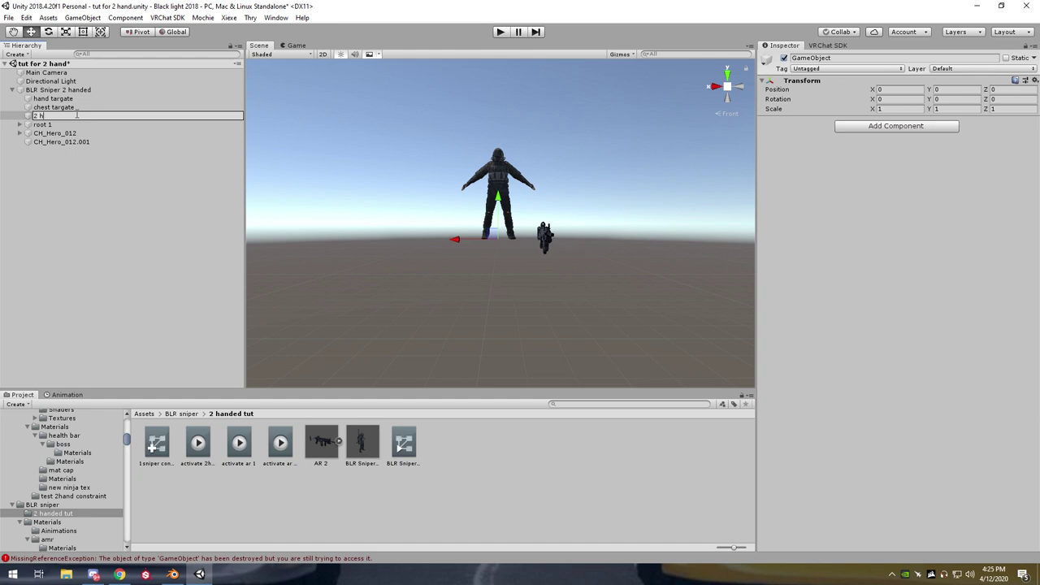
pyautogui.write('anded targate')
pyautogui.press('Return')
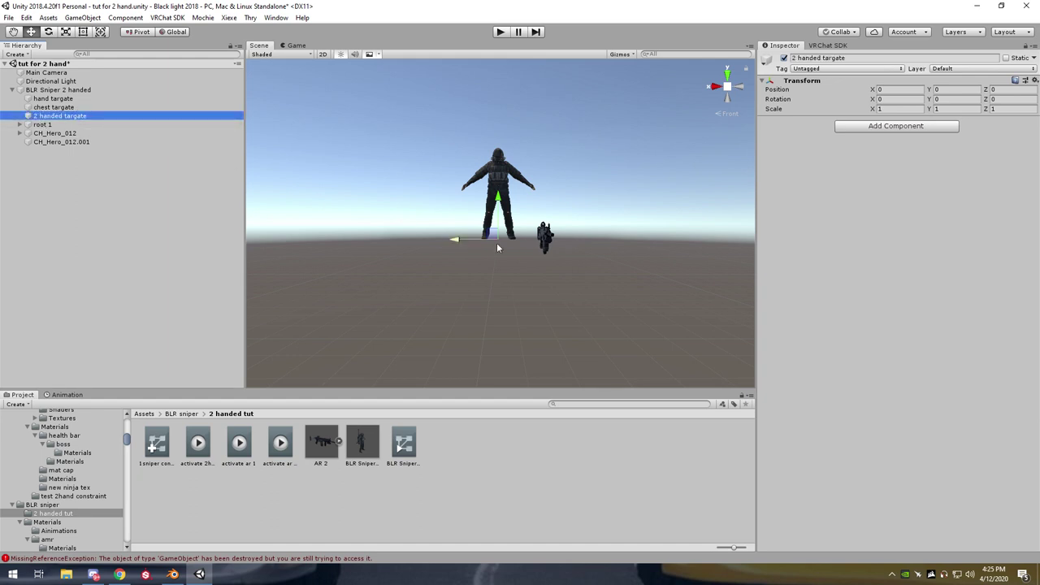
# Move root 1 forward from the avatar to about Z 0.585 and set its X rotation to 90
pyautogui.click(44, 124)
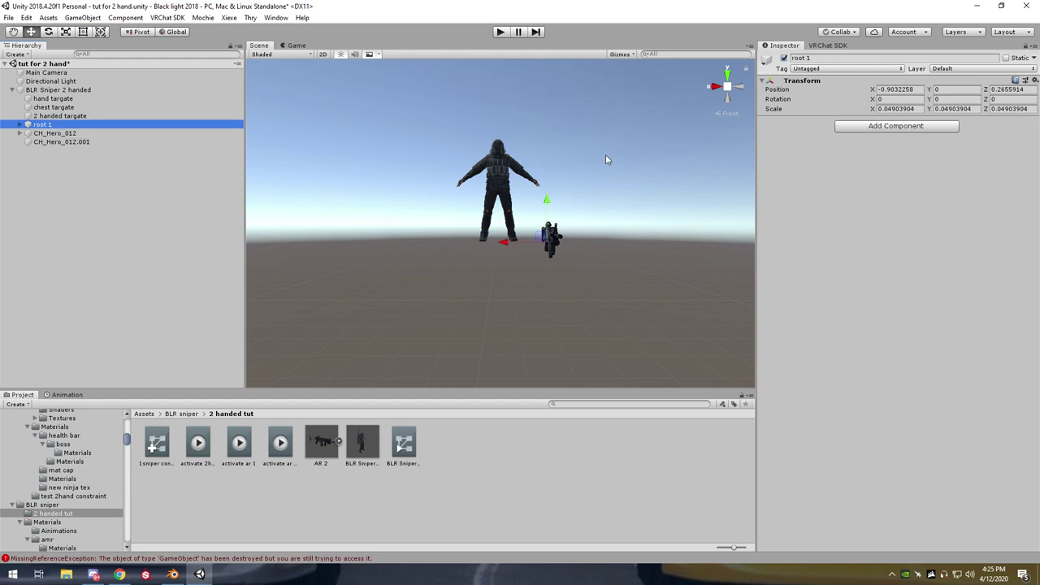
pyautogui.click(715, 88)
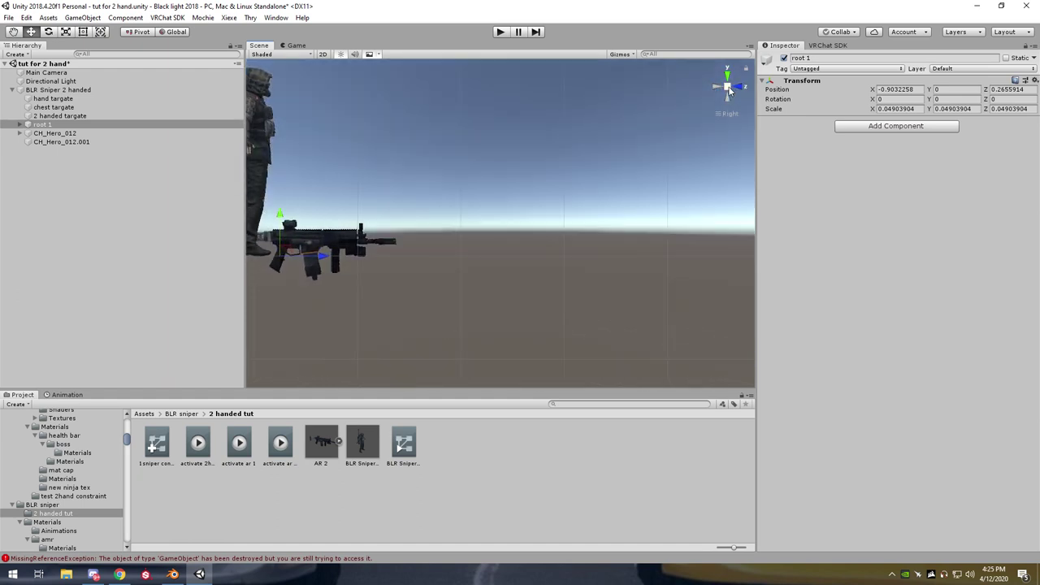
pyautogui.click(729, 91)
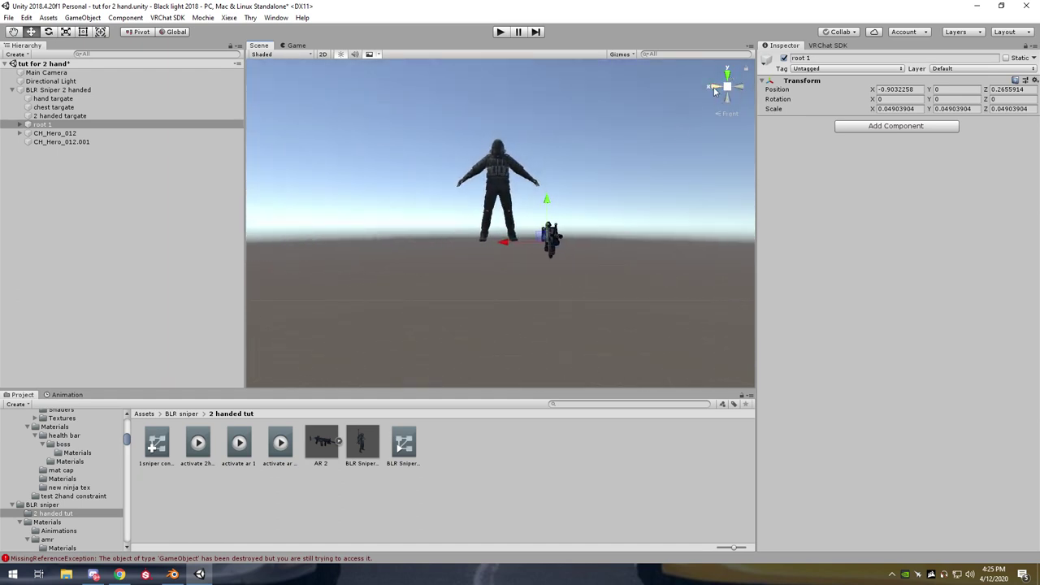
pyautogui.click(715, 89)
pyautogui.moveTo(469, 161); pyautogui.dragTo(550, 200, button='middle')
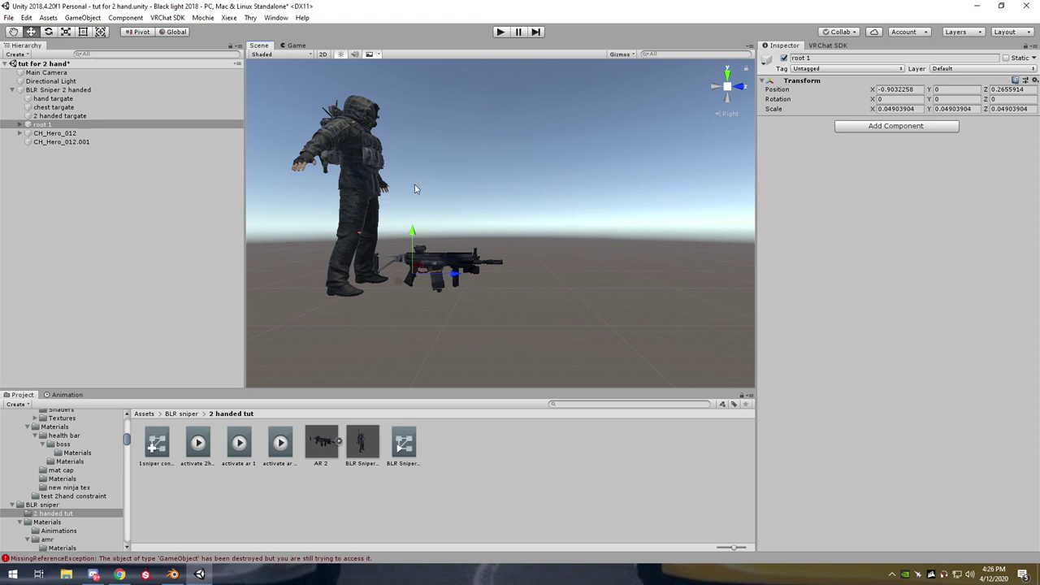
pyautogui.click(734, 89)
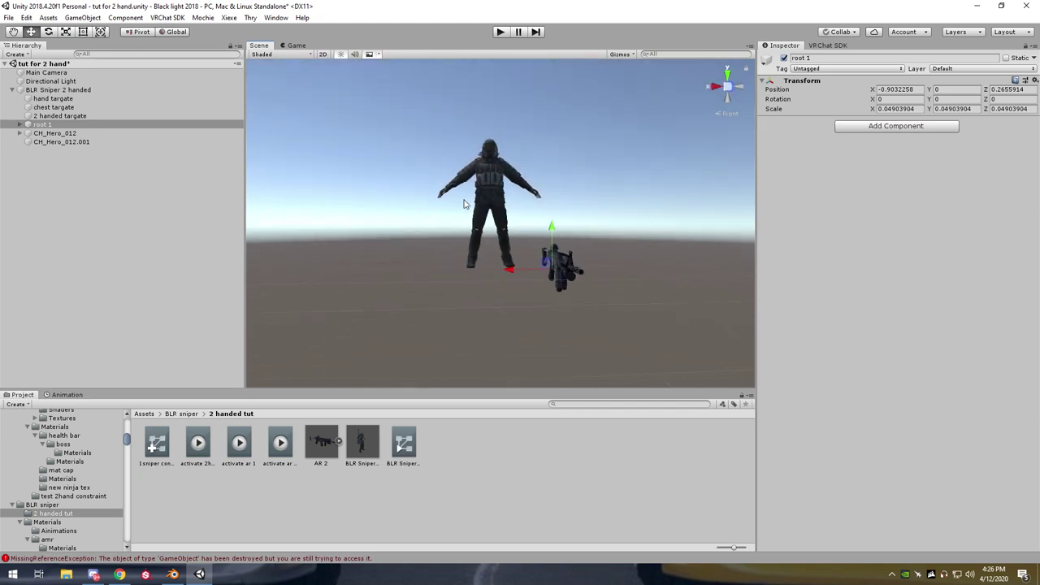
pyautogui.click(716, 87)
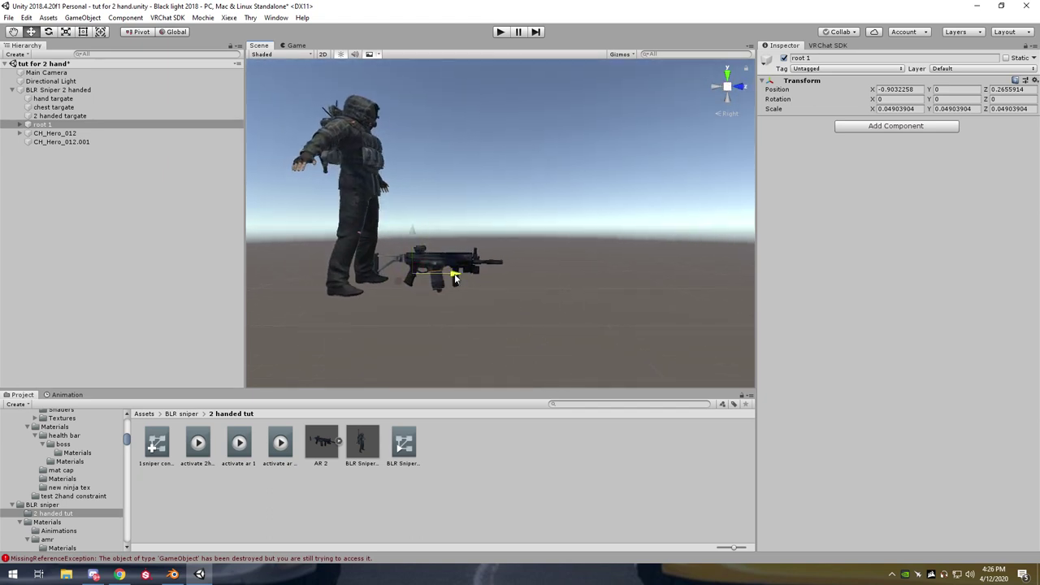
pyautogui.moveTo(455, 274); pyautogui.dragTo(478, 273)
pyautogui.click(48, 30)
pyautogui.click(800, 102)
pyautogui.write('90')
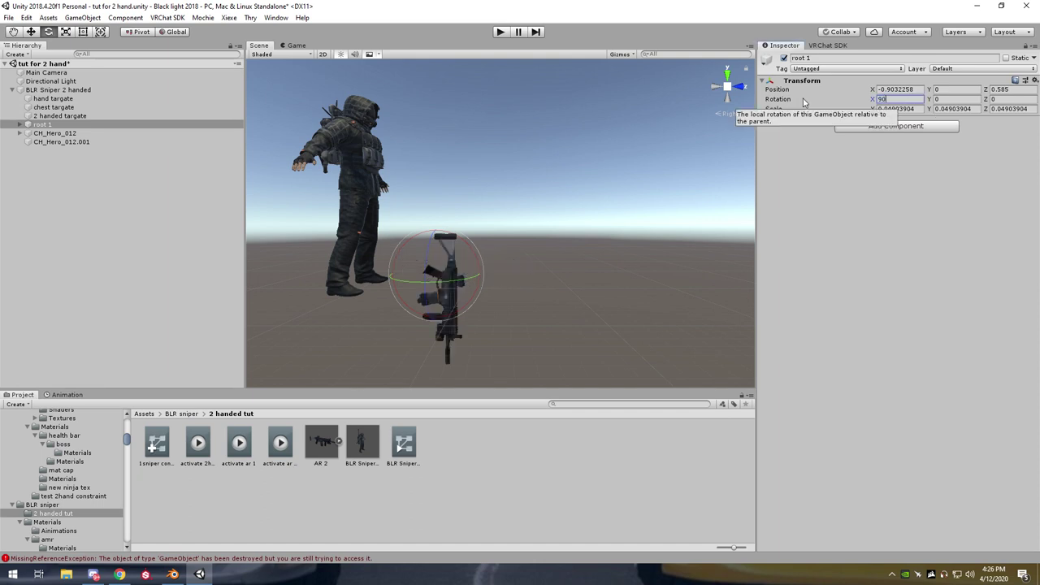
# Move root 1 so the rifle's grip sits in the avatar's right hand, at about X 0.736, Y 1.085, Z -0.076
pyautogui.click(739, 86)
pyautogui.click(728, 87)
pyautogui.click(31, 30)
pyautogui.moveTo(582, 284); pyautogui.dragTo(400, 186)
pyautogui.click(717, 87)
pyautogui.scroll(8, 394, 189)
pyautogui.moveTo(324, 206); pyautogui.dragTo(461, 262, button='middle')
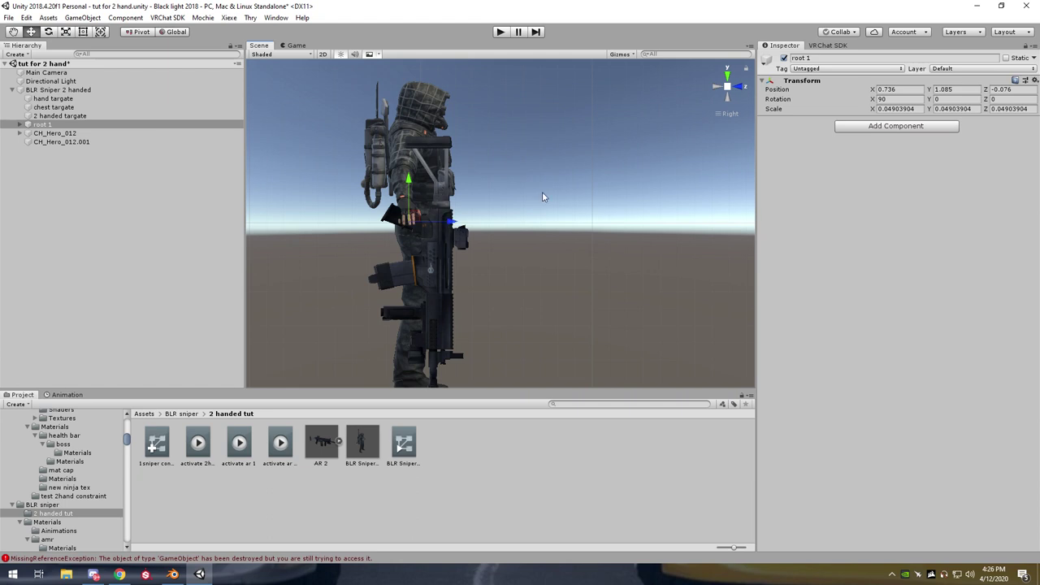
# Rotate root 1 to align the rifle with the avatar's right arm, at about X 138.7, Y -90, Z -90
pyautogui.click(740, 86)
pyautogui.click(48, 32)
pyautogui.moveTo(411, 197); pyautogui.dragTo(440, 248)
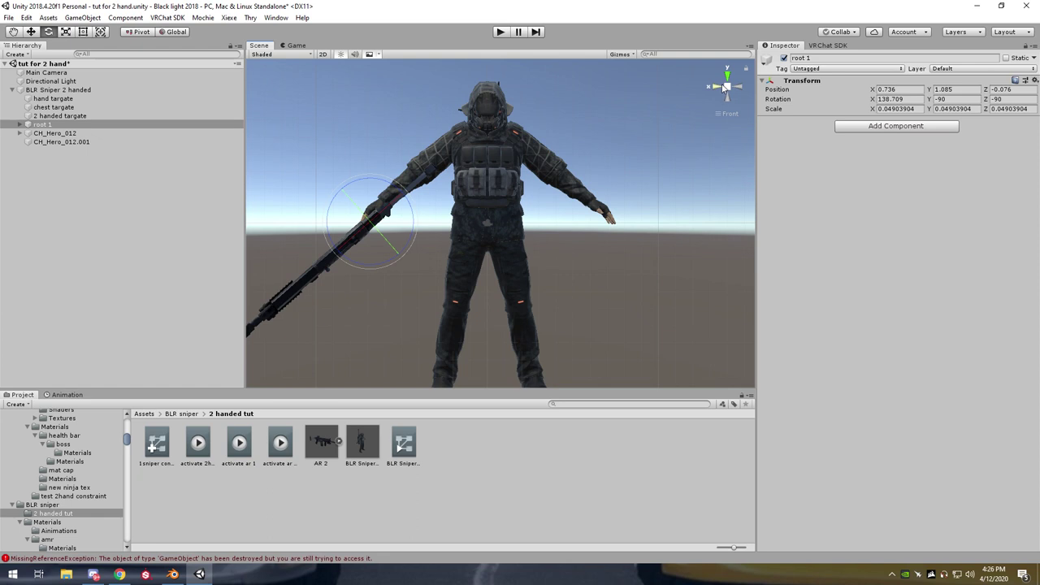
pyautogui.click(724, 87)
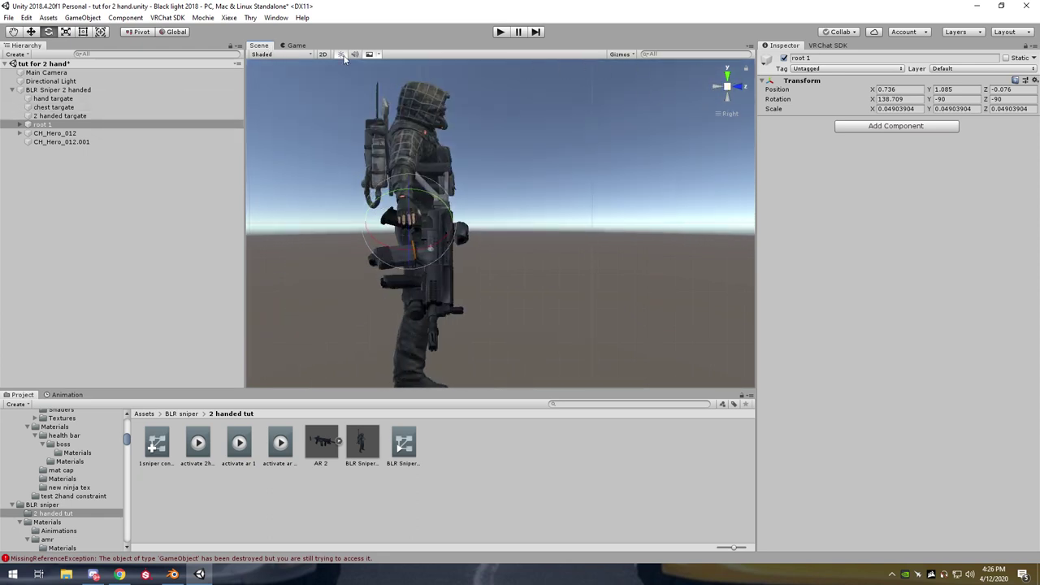
# Copy root 1's Transform component and paste its values onto hand targate
pyautogui.click(727, 87)
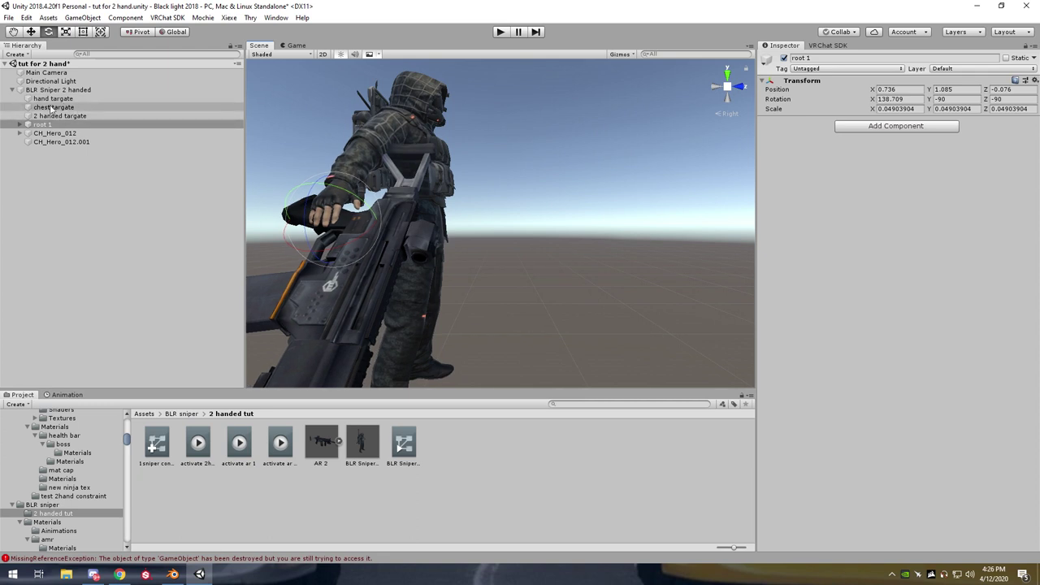
pyautogui.rightClick(792, 98)
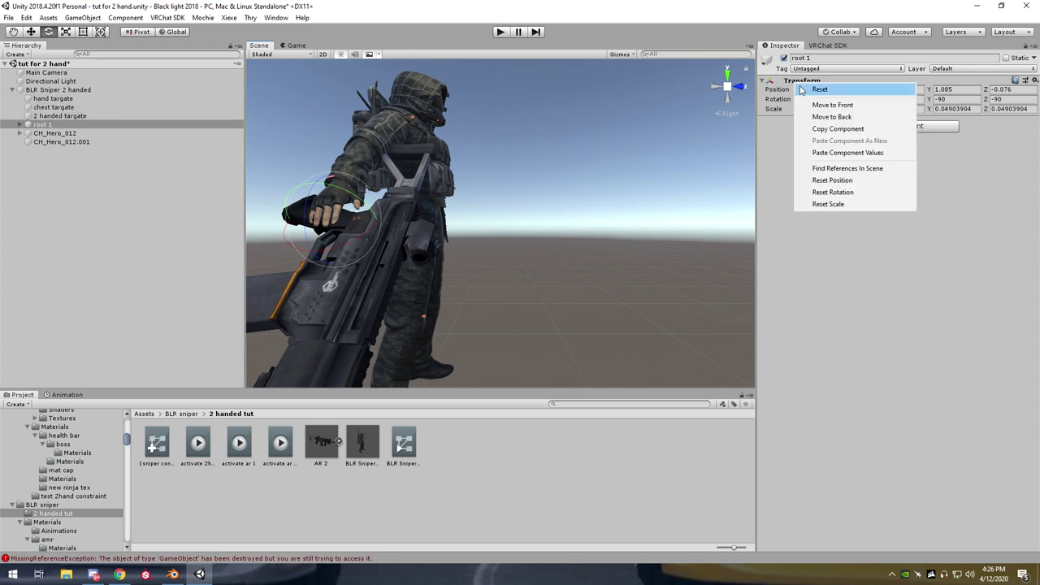
pyautogui.click(822, 127)
pyautogui.click(56, 99)
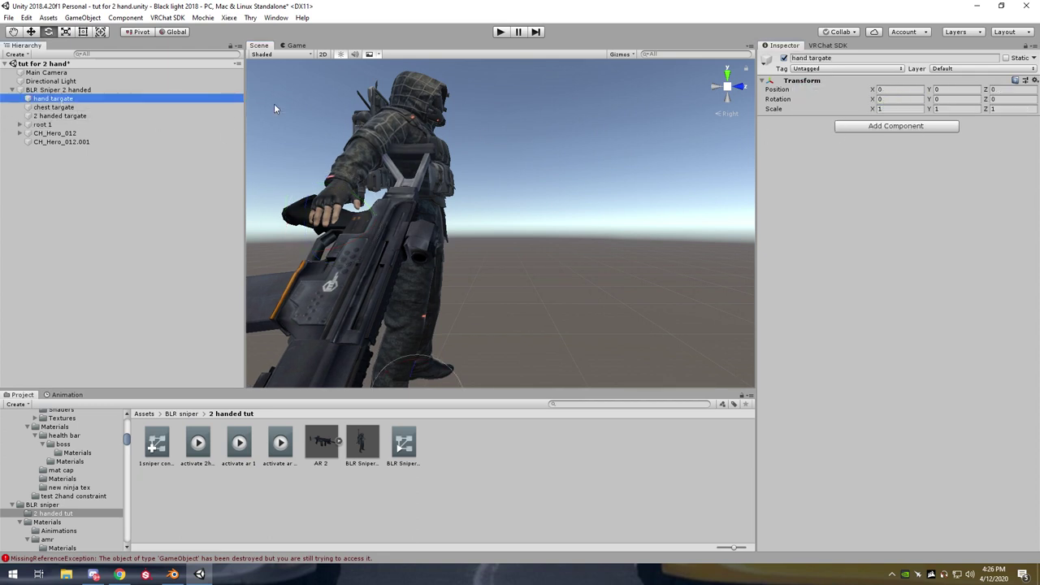
pyautogui.rightClick(808, 80)
pyautogui.click(864, 154)
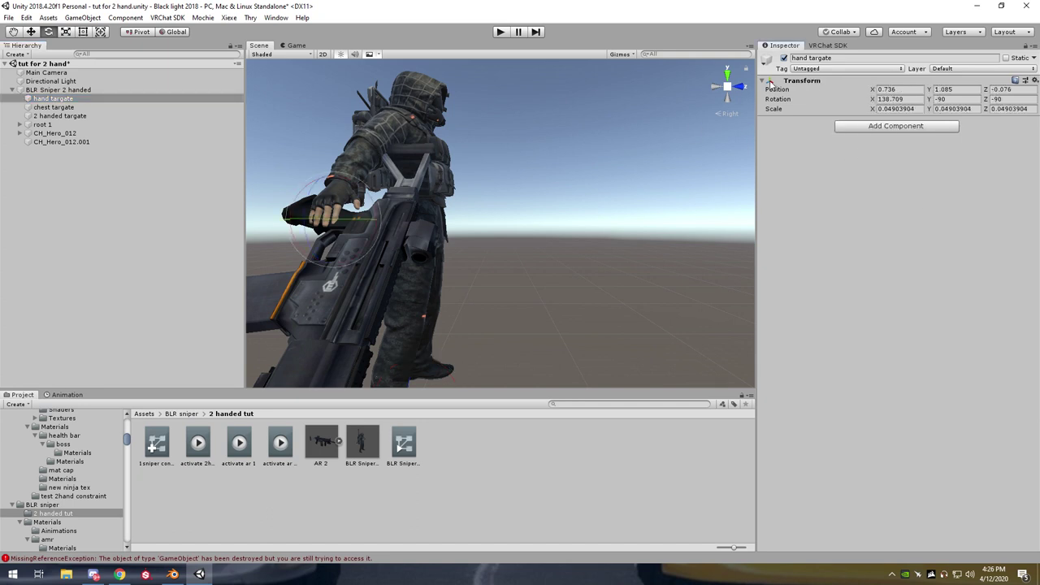
# Reset the rotation of root 1
pyautogui.click(741, 87)
pyautogui.moveTo(528, 209); pyautogui.dragTo(570, 195, button='middle')
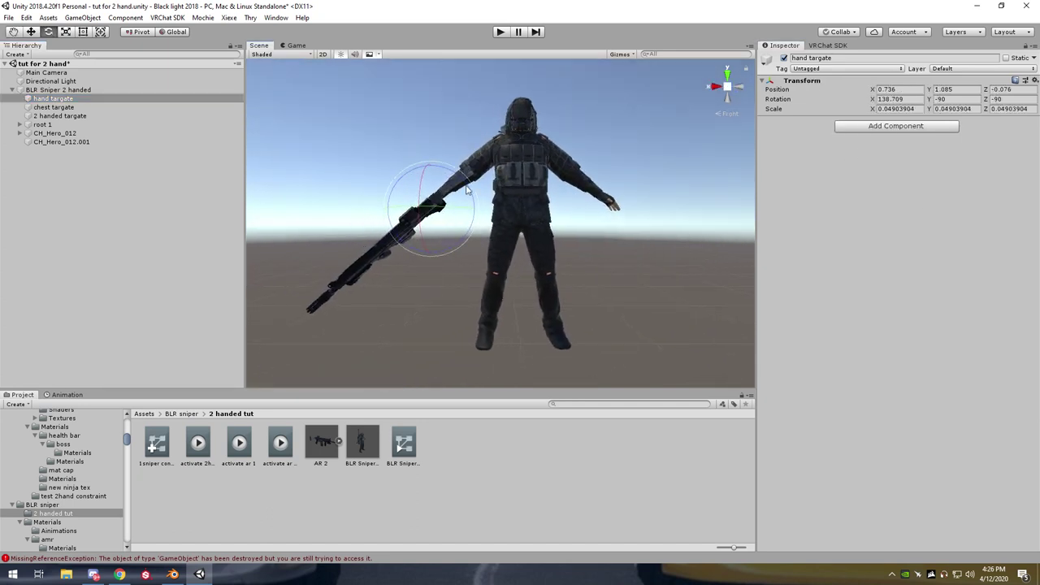
pyautogui.moveTo(522, 197); pyautogui.dragTo(525, 223, button='middle')
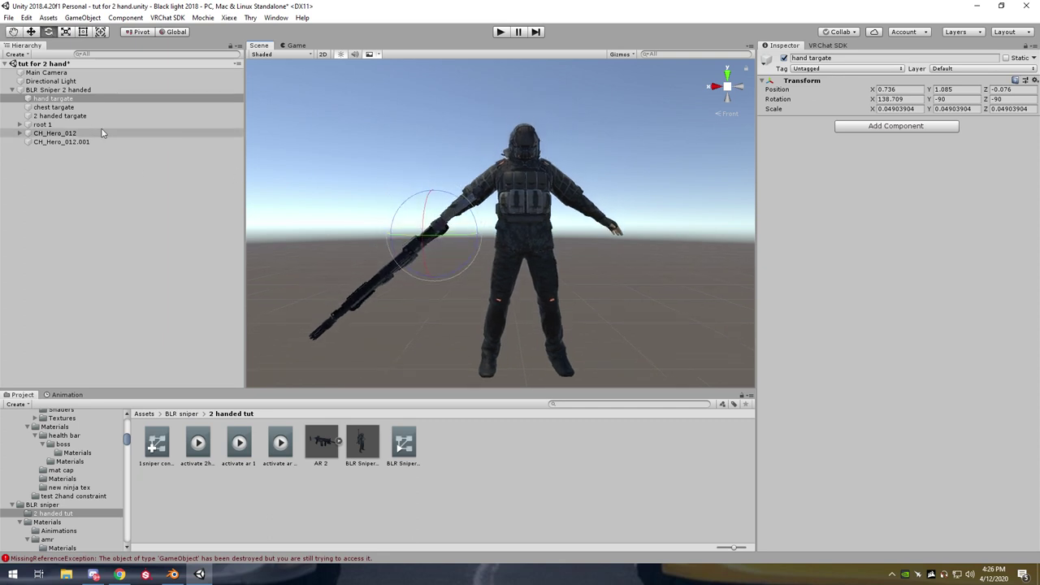
pyautogui.click(49, 109)
pyautogui.click(47, 123)
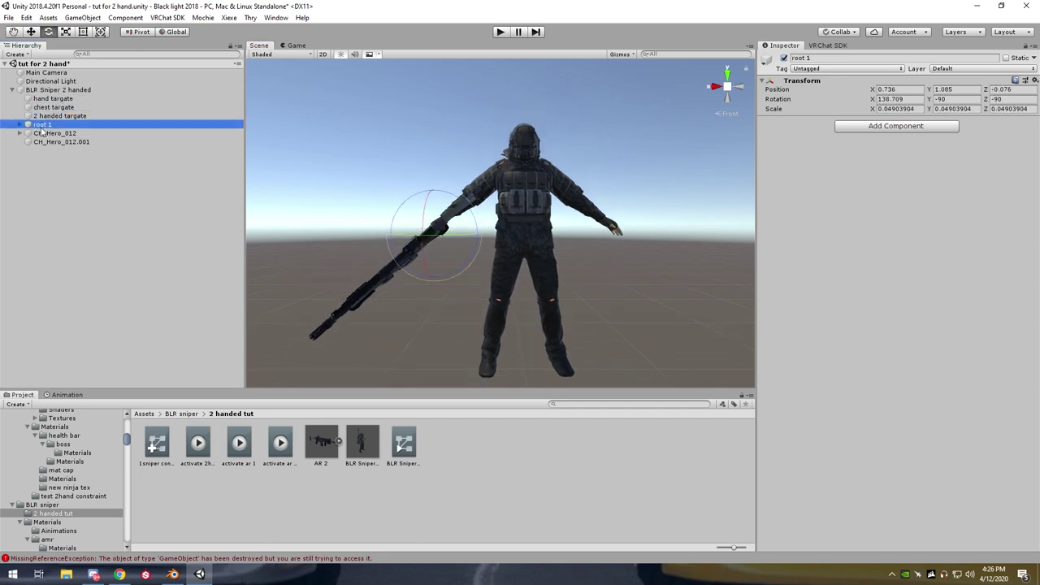
pyautogui.rightClick(794, 84)
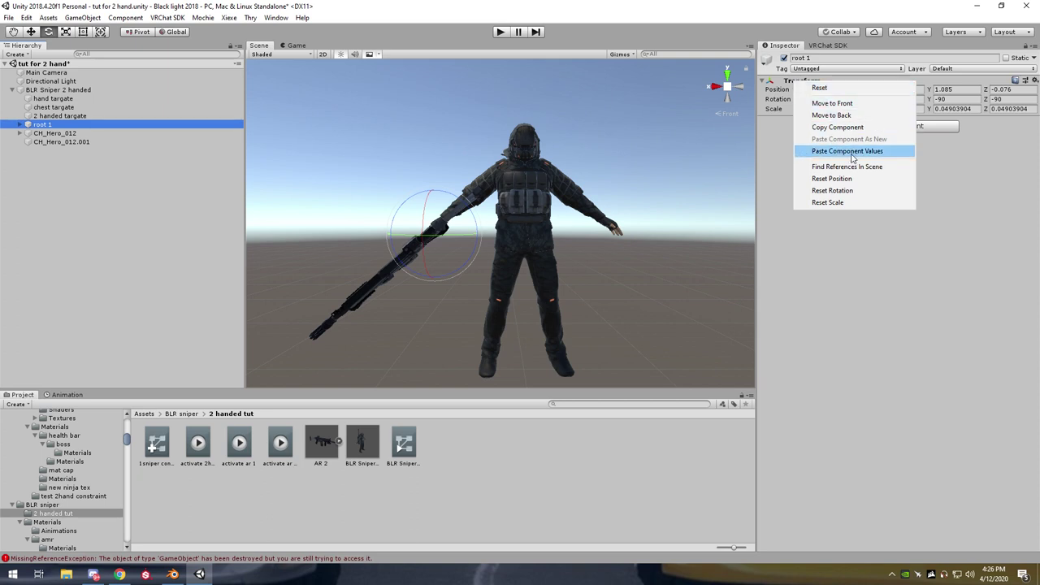
pyautogui.click(845, 190)
# Set root 1's rotation to -90 on X and 90 on Y to stand the rifle upright
pyautogui.click(715, 86)
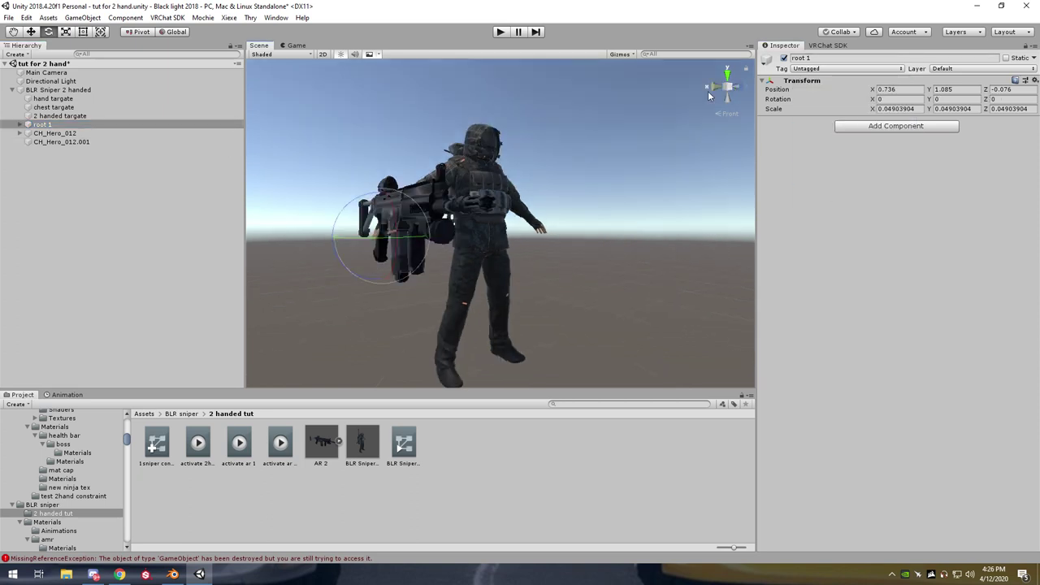
pyautogui.click(716, 86)
pyautogui.moveTo(501, 191); pyautogui.dragTo(467, 180, button='middle')
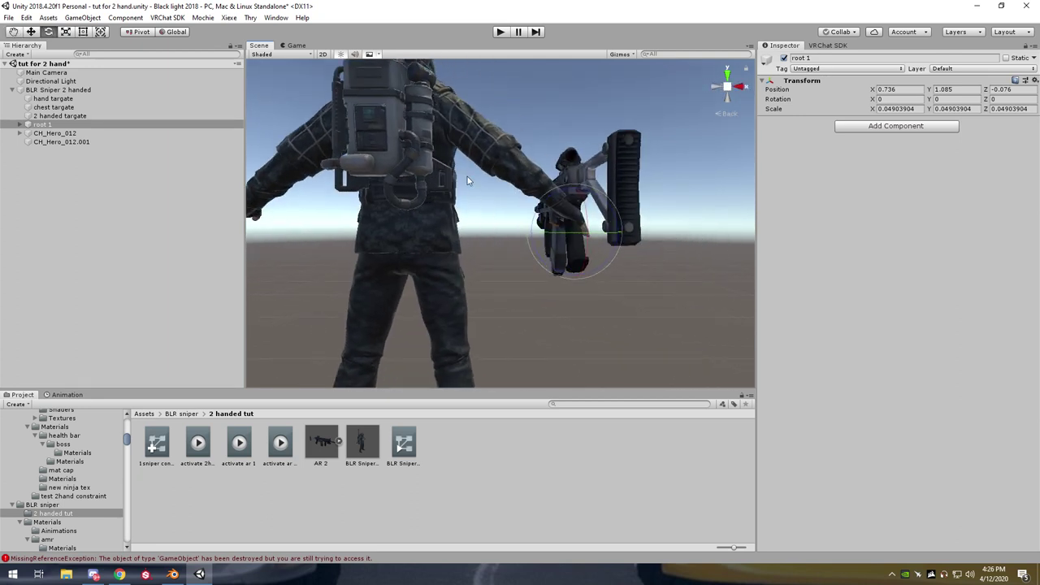
pyautogui.scroll(-5, 654, 203)
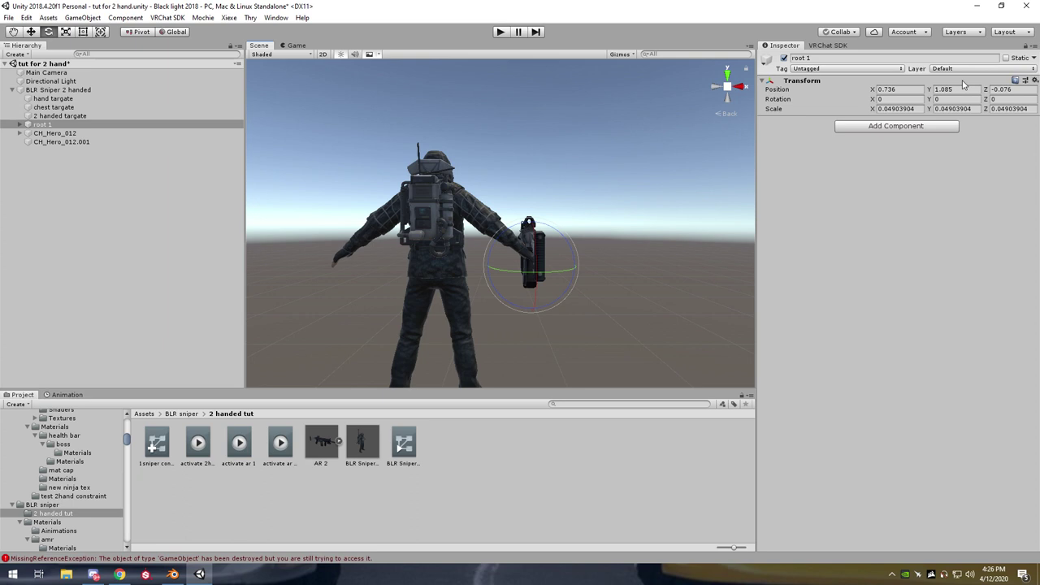
pyautogui.click(906, 100)
pyautogui.write('-90')
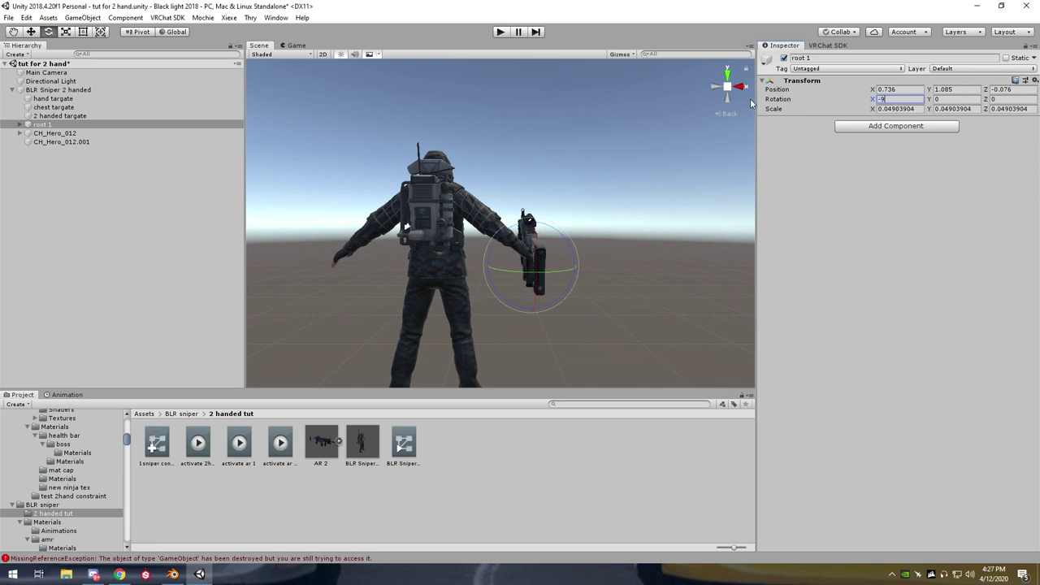
pyautogui.click(946, 99)
pyautogui.write('90')
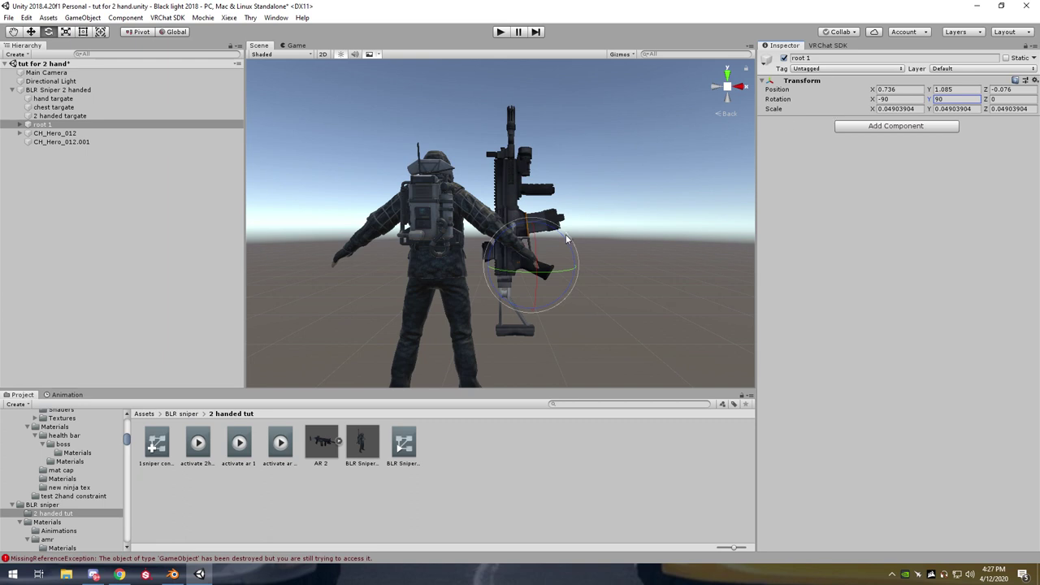
# Tilt root 1 diagonally to an X rotation of about -132 for carrying the rifle on the back
pyautogui.moveTo(567, 239); pyautogui.dragTo(672, 153)
pyautogui.click(741, 94)
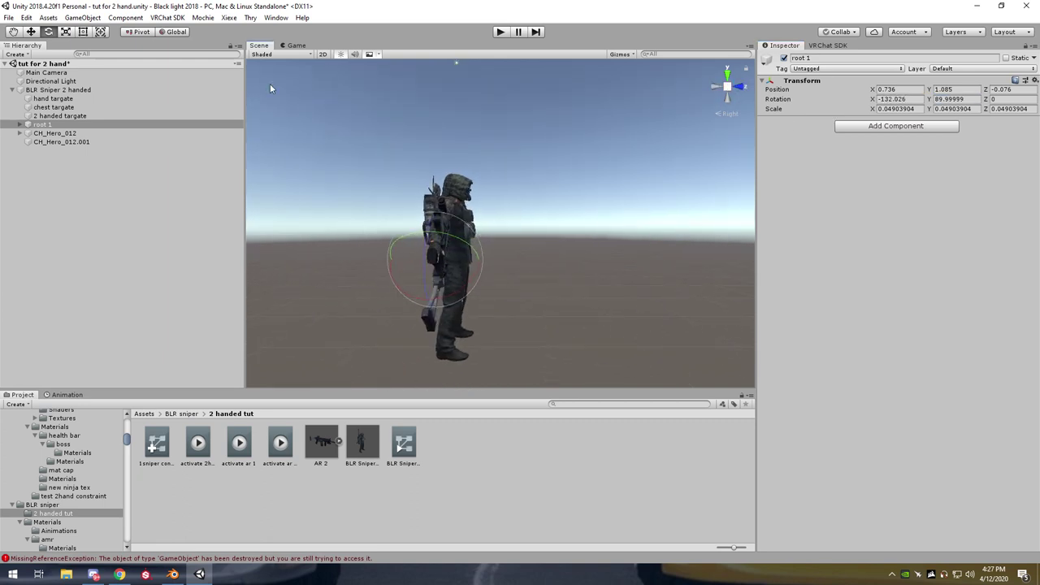
pyautogui.click(453, 258)
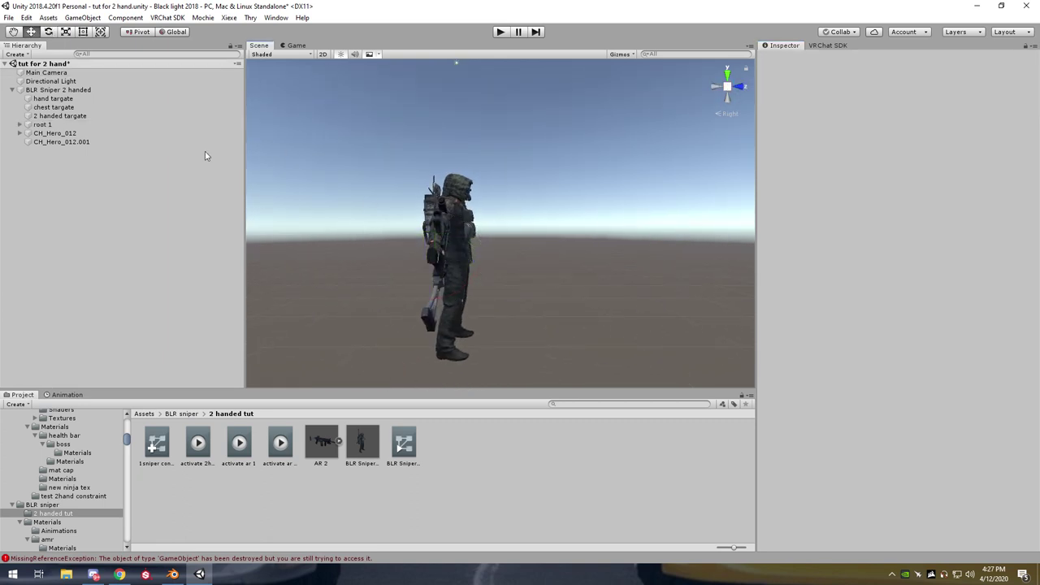
# Move root 1 so the rifle lies across the avatar's back, at about X 0.319, Y 1.341, Z -0.391
pyautogui.click(42, 125)
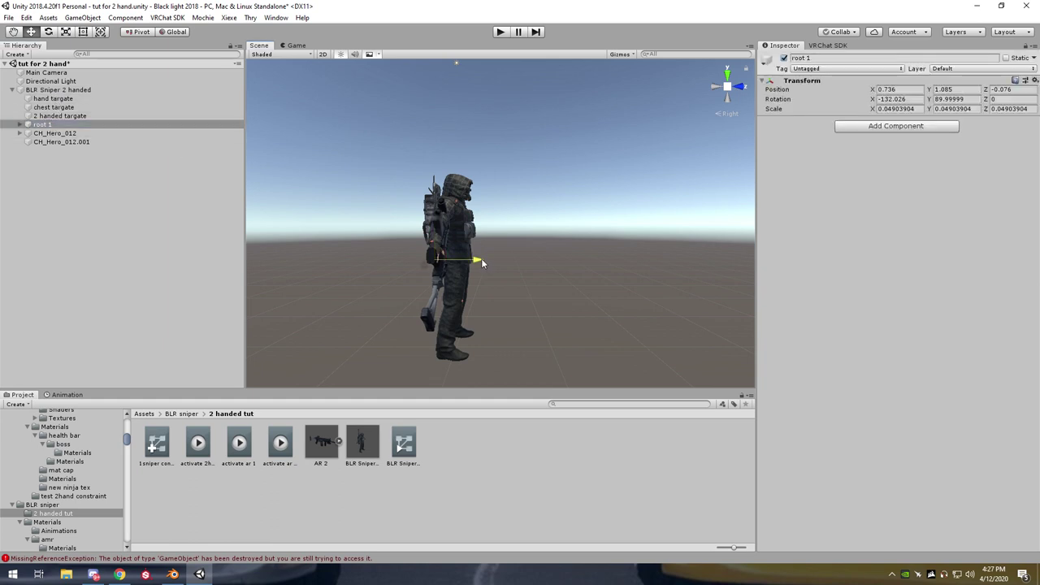
pyautogui.moveTo(483, 263); pyautogui.dragTo(463, 251)
pyautogui.click(741, 86)
pyautogui.moveTo(577, 272); pyautogui.dragTo(520, 273)
pyautogui.moveTo(459, 241)
pyautogui.mouseDown()
pyautogui.moveTo(451, 201)
pyautogui.moveTo(458, 231)
pyautogui.mouseUp()
pyautogui.click(741, 89)
pyautogui.click(718, 87)
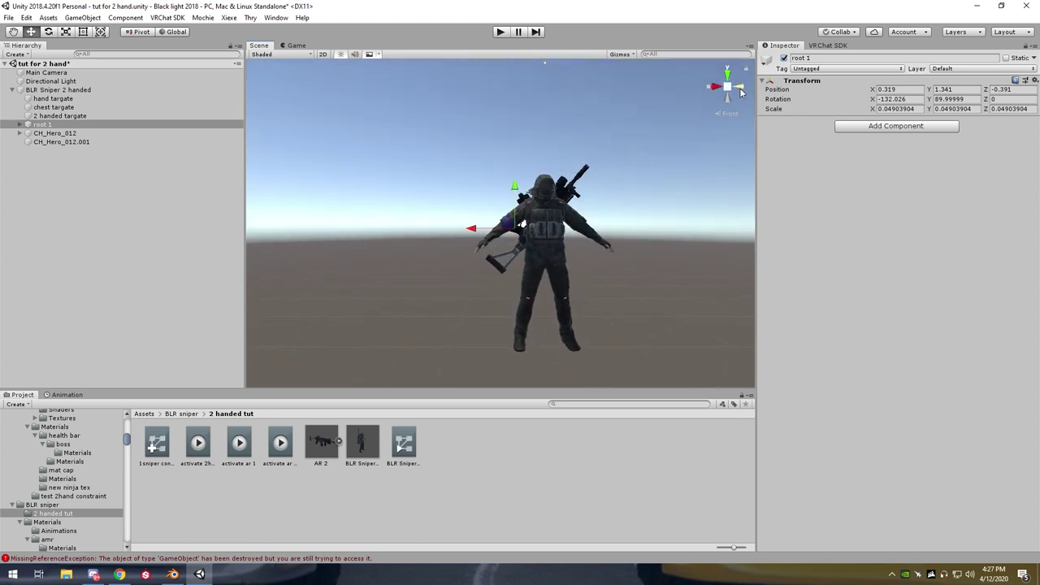
# Copy root 1's Transform from its position on the back and paste the values onto chest targate
pyautogui.rightClick(796, 82)
pyautogui.click(842, 130)
pyautogui.click(48, 107)
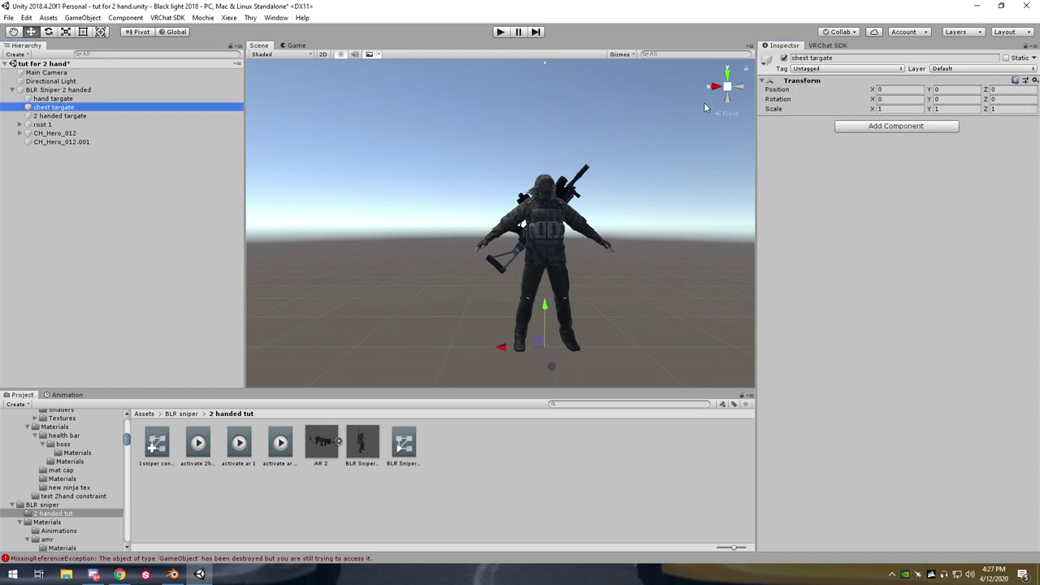
pyautogui.rightClick(803, 84)
pyautogui.click(860, 150)
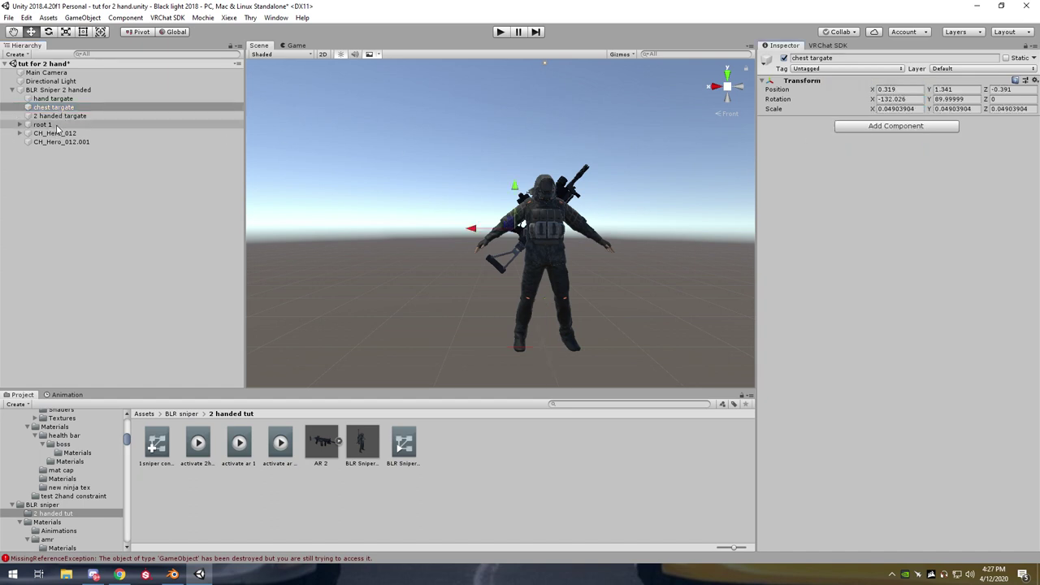
# Return the rifle to the hand by pasting hand targate's Transform values onto root 1, and expand root 1's children
pyautogui.click(51, 98)
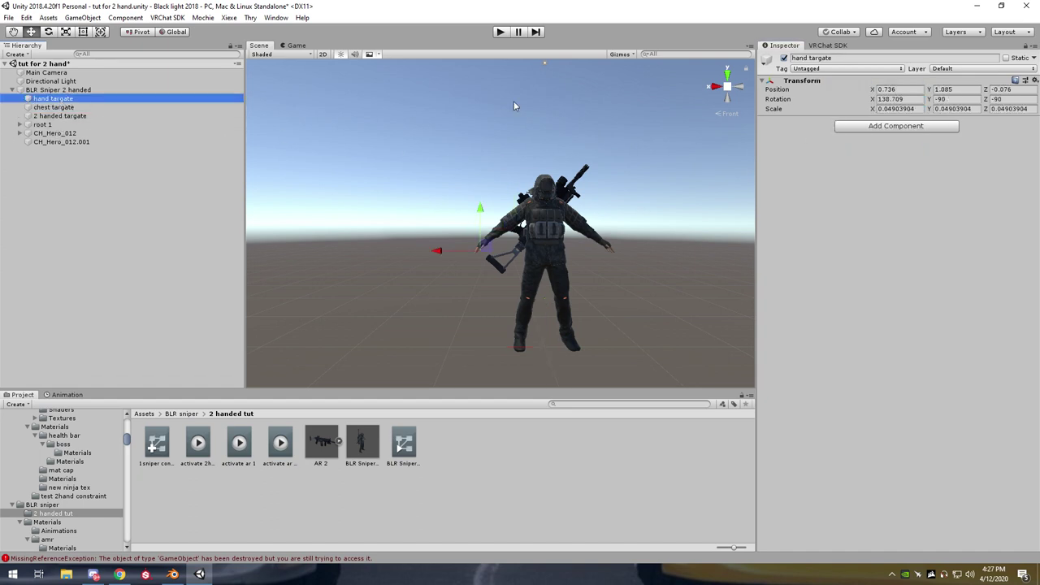
pyautogui.rightClick(803, 82)
pyautogui.click(855, 124)
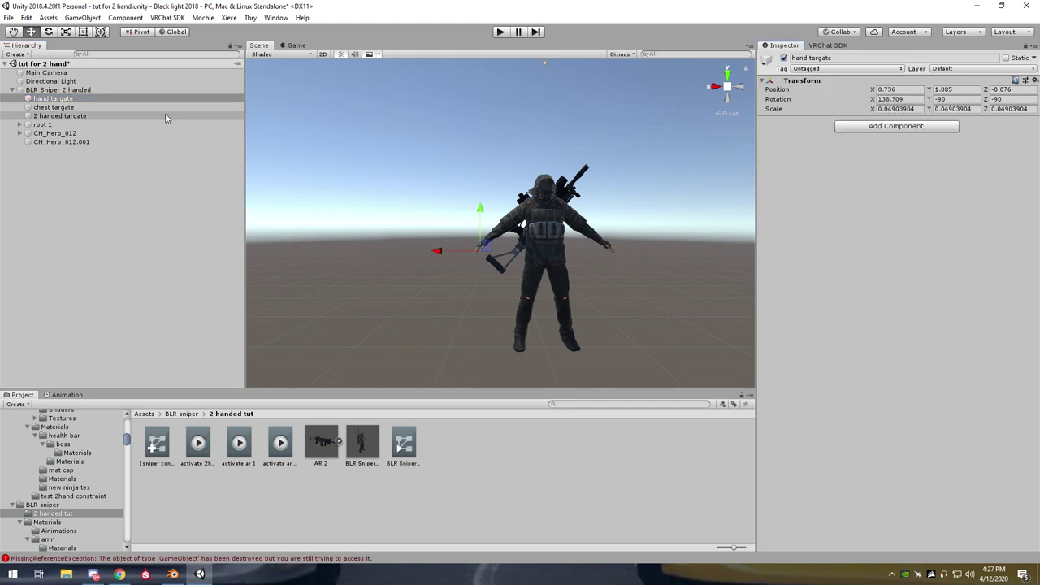
pyautogui.click(41, 124)
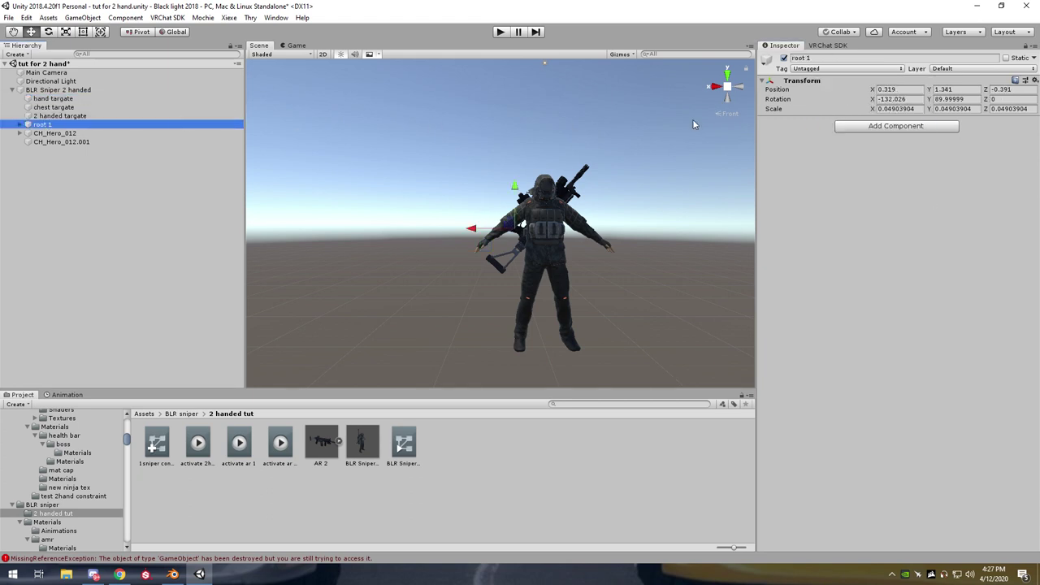
pyautogui.rightClick(801, 84)
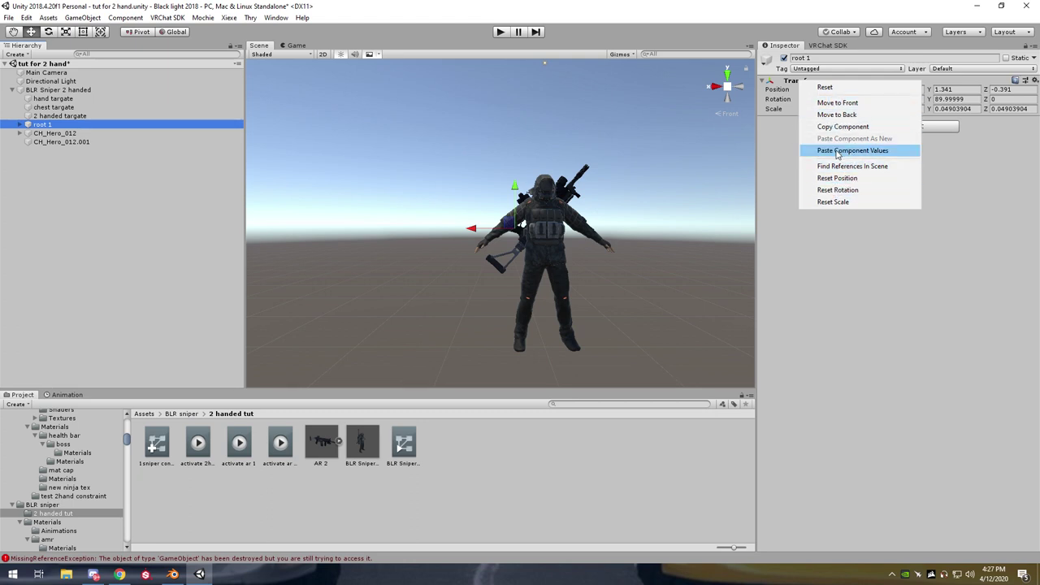
pyautogui.click(837, 152)
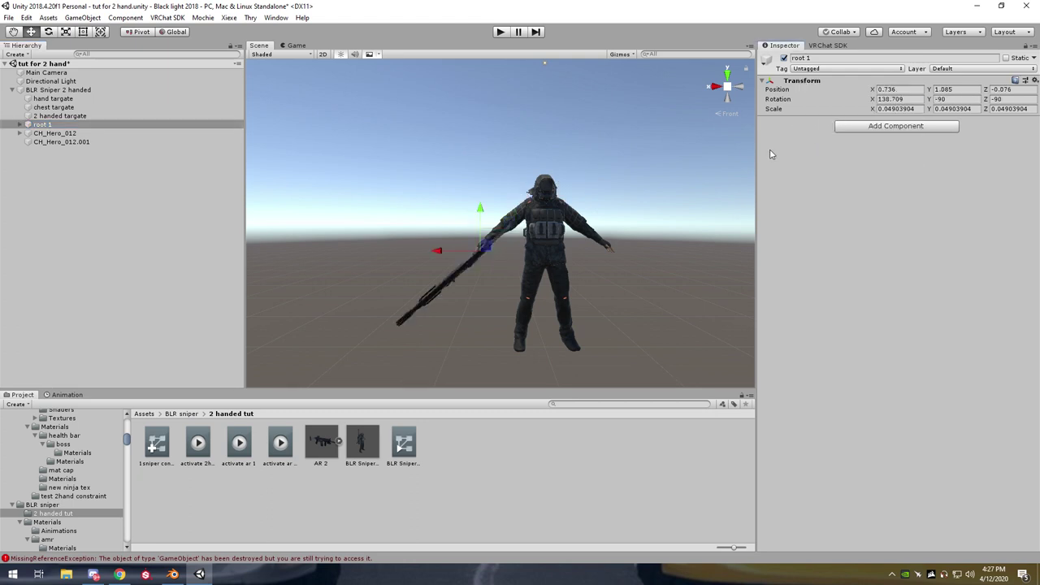
pyautogui.click(20, 124)
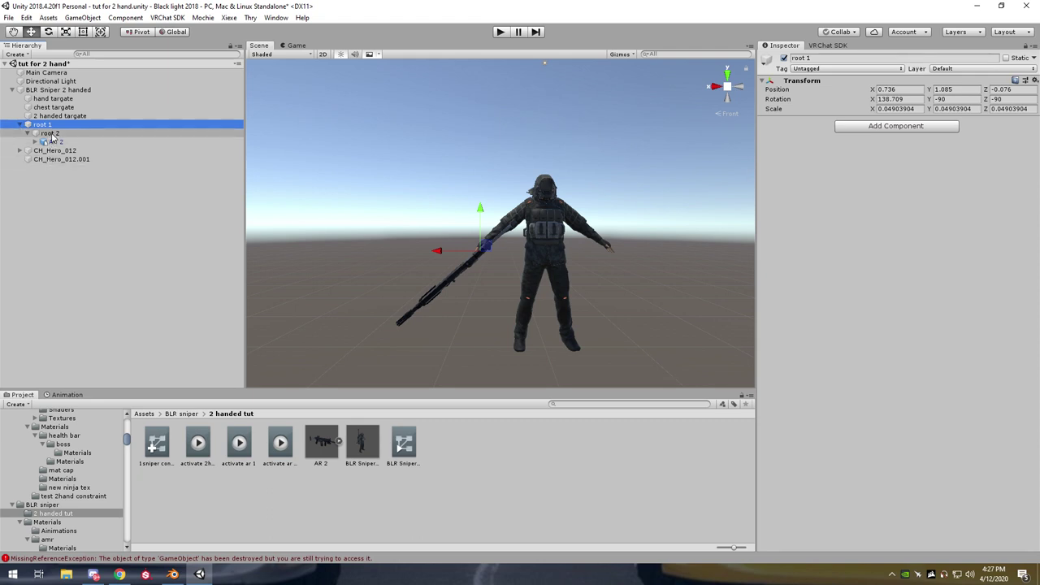